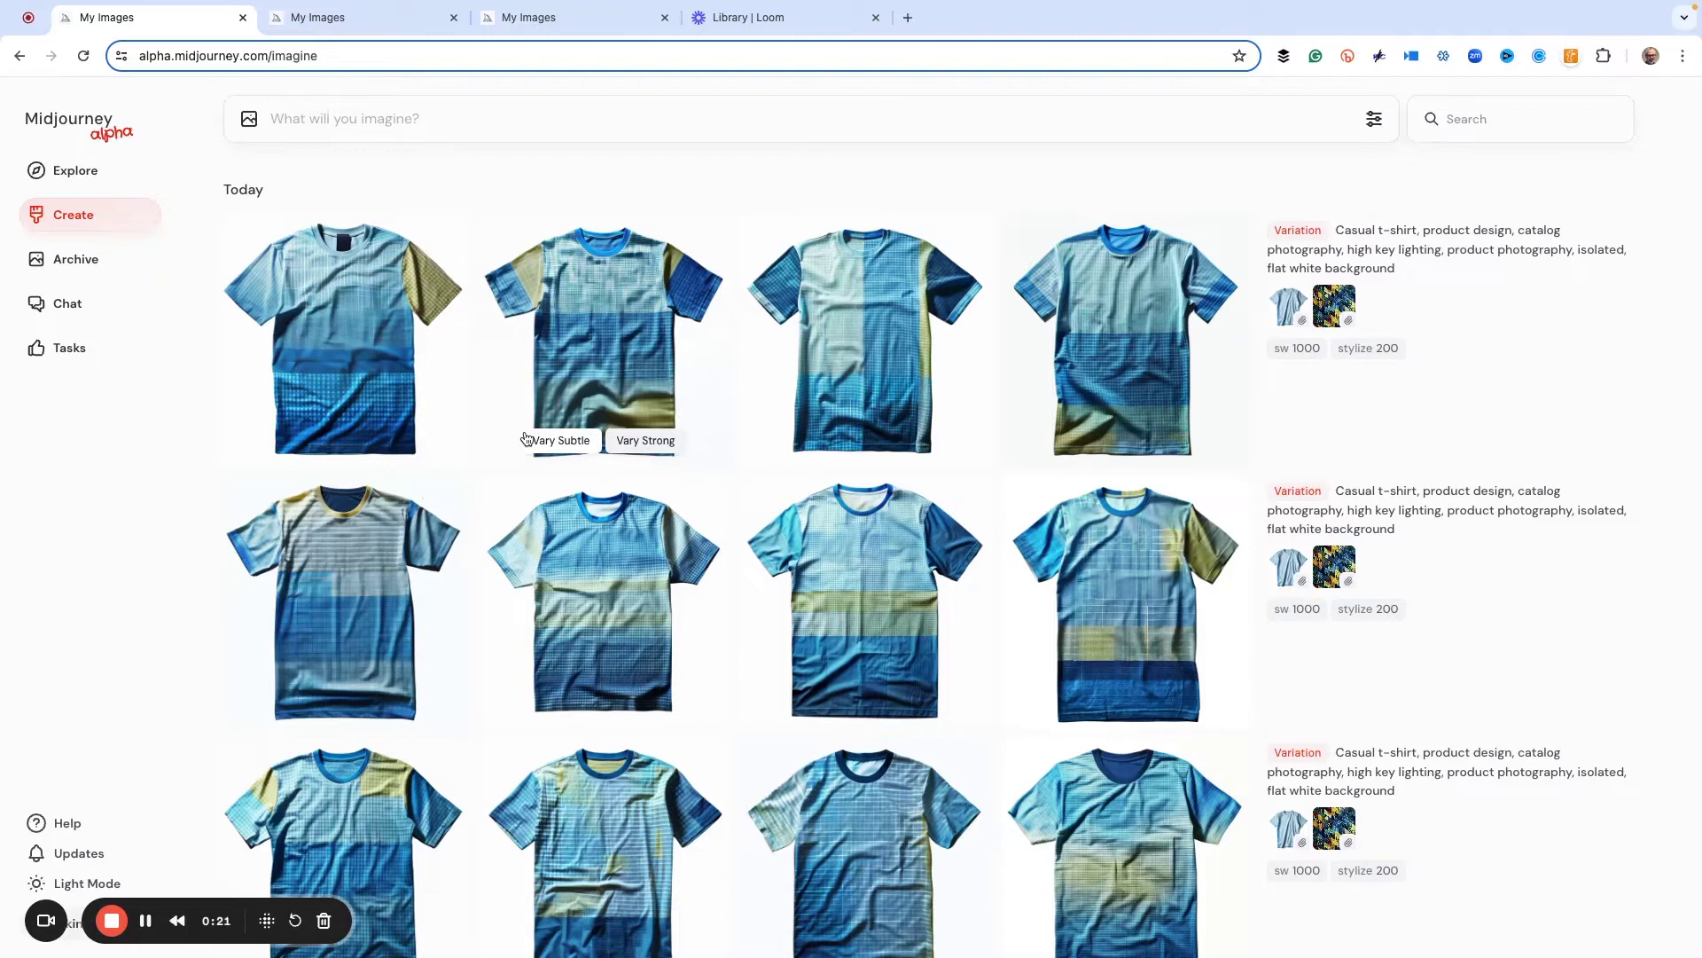
- Paste 'Circular pattern, elegant, textured, mandala inspired, isolated, flat white background' into the imagine bar
left_click(303, 117)
type("Circular pattern, elegant, textured, mandala inspired, isolated, flat white background")
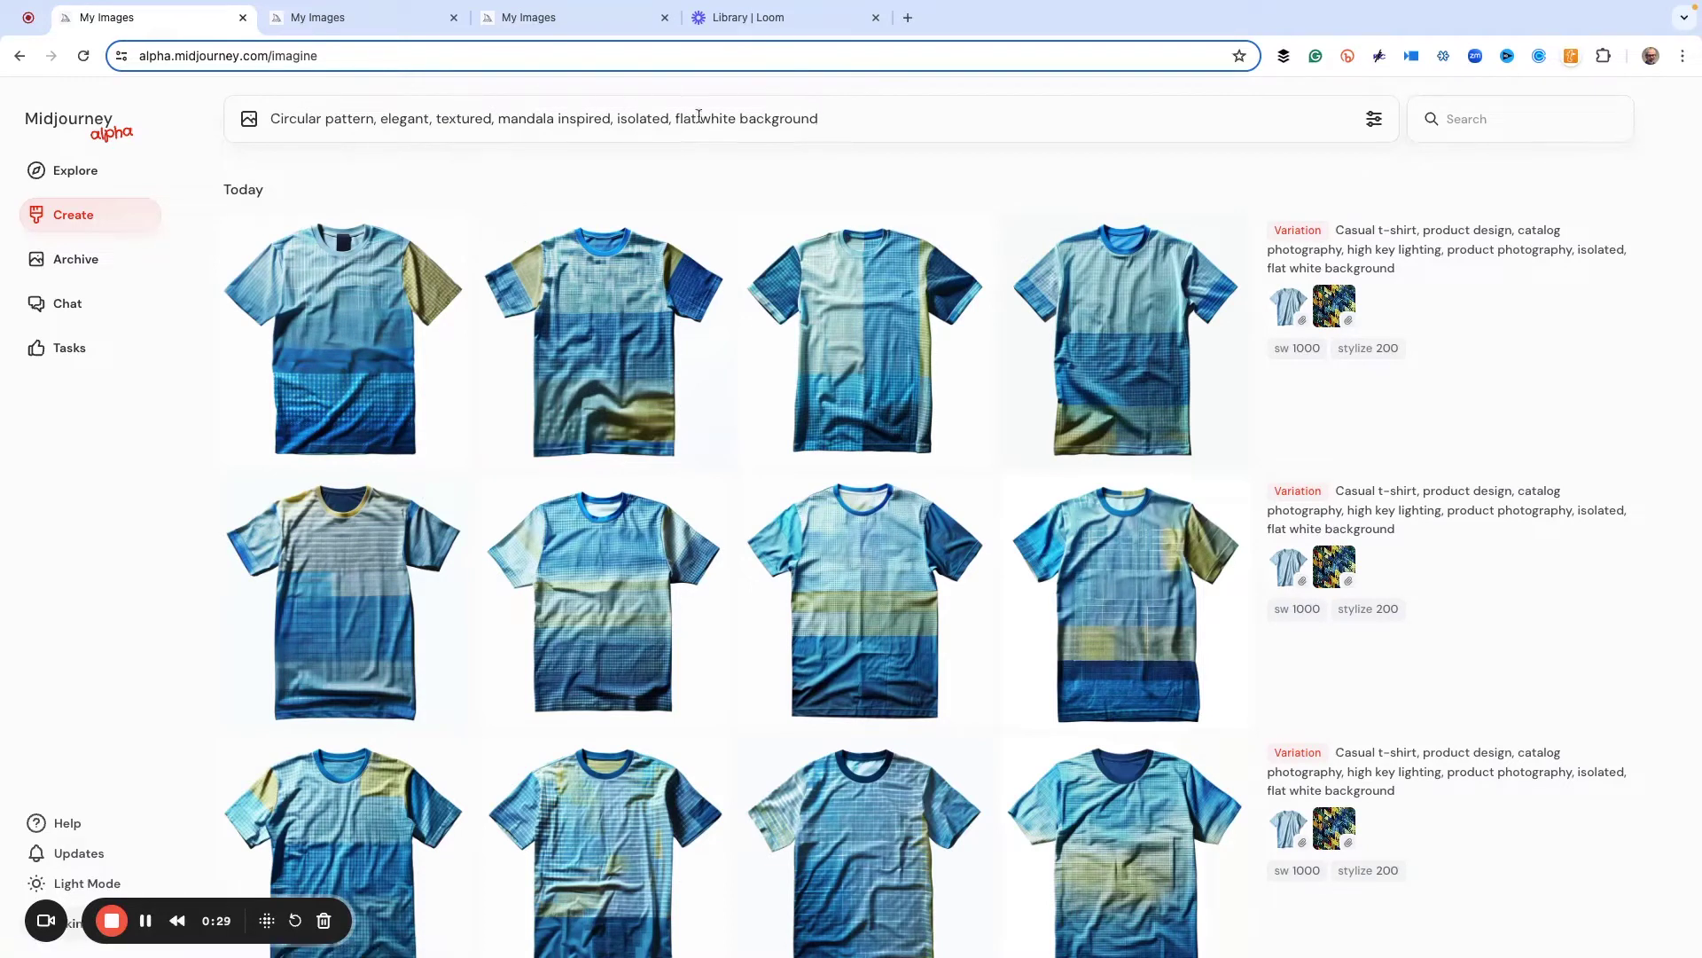
mouse_move(671, 246)
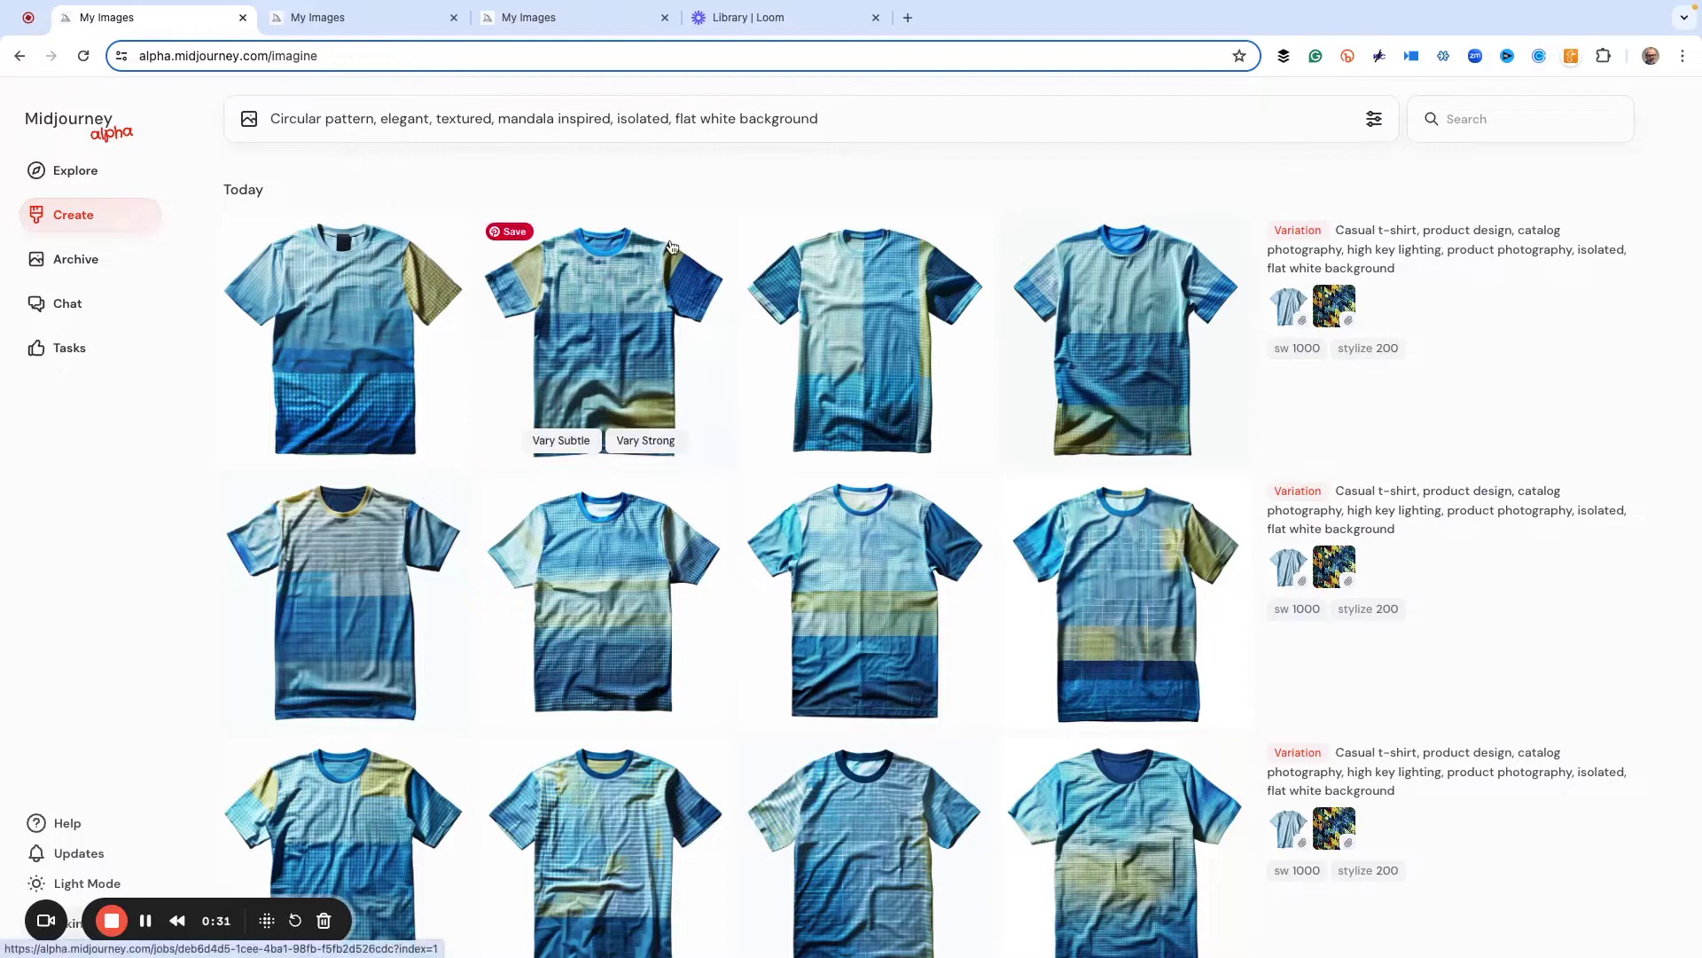
- Copy the image URL of the earlier mandala cutting-board image from the second tab
left_click(390, 19)
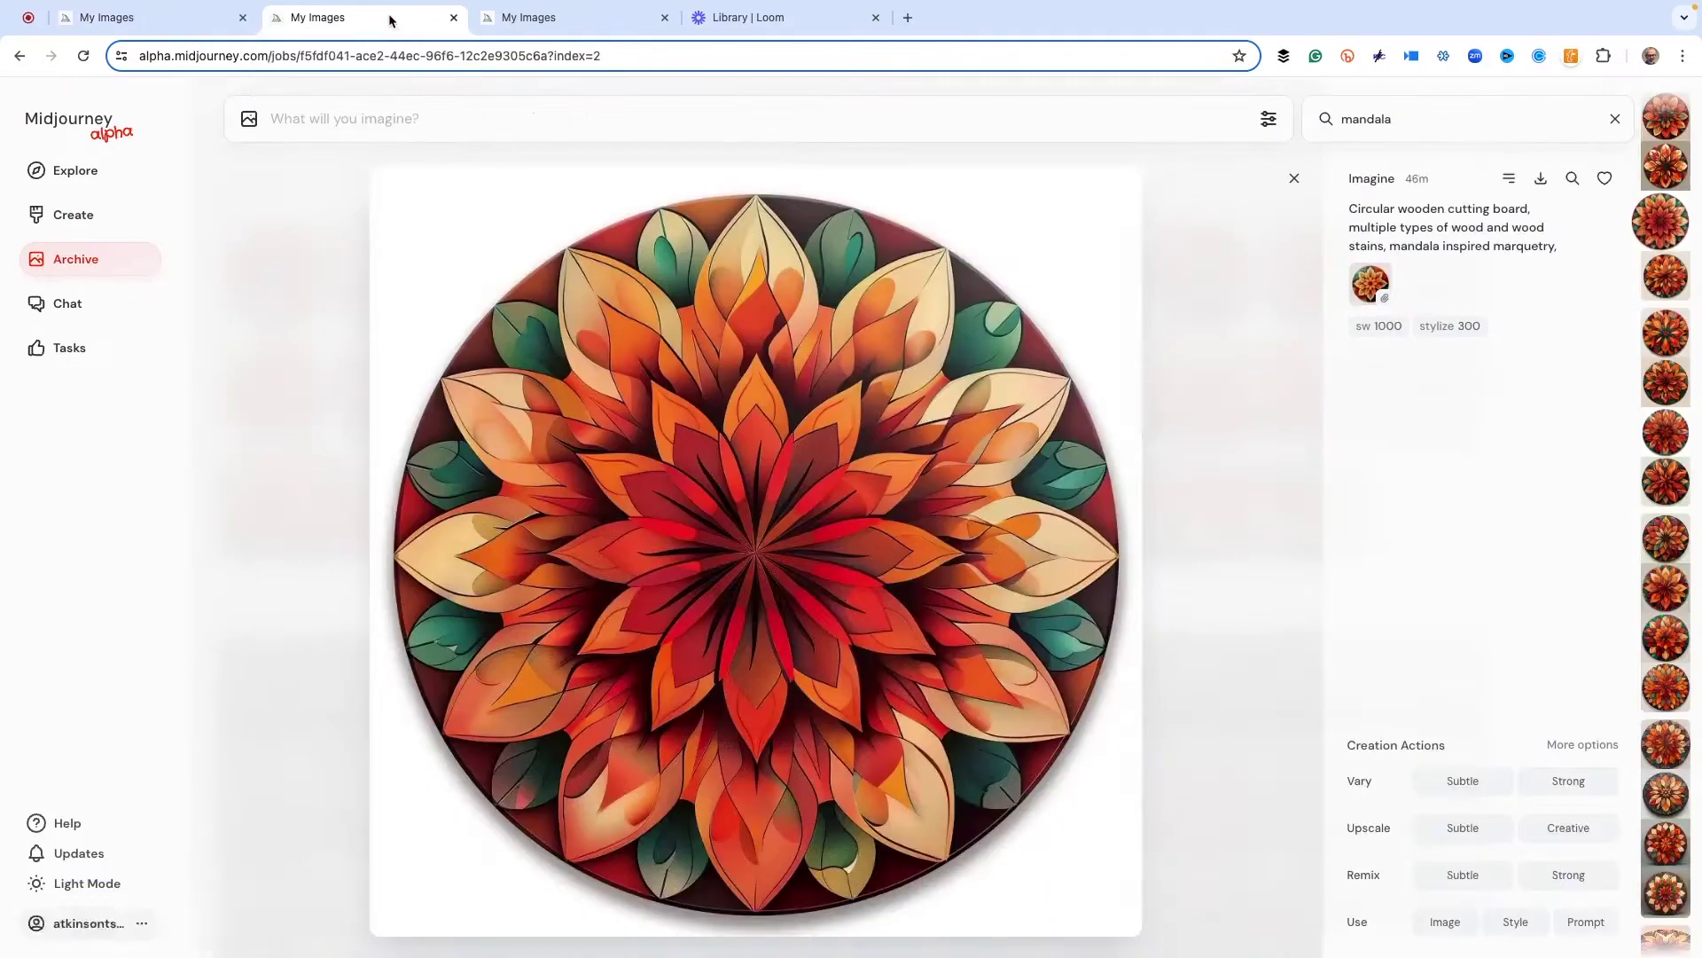
right_click(760, 513)
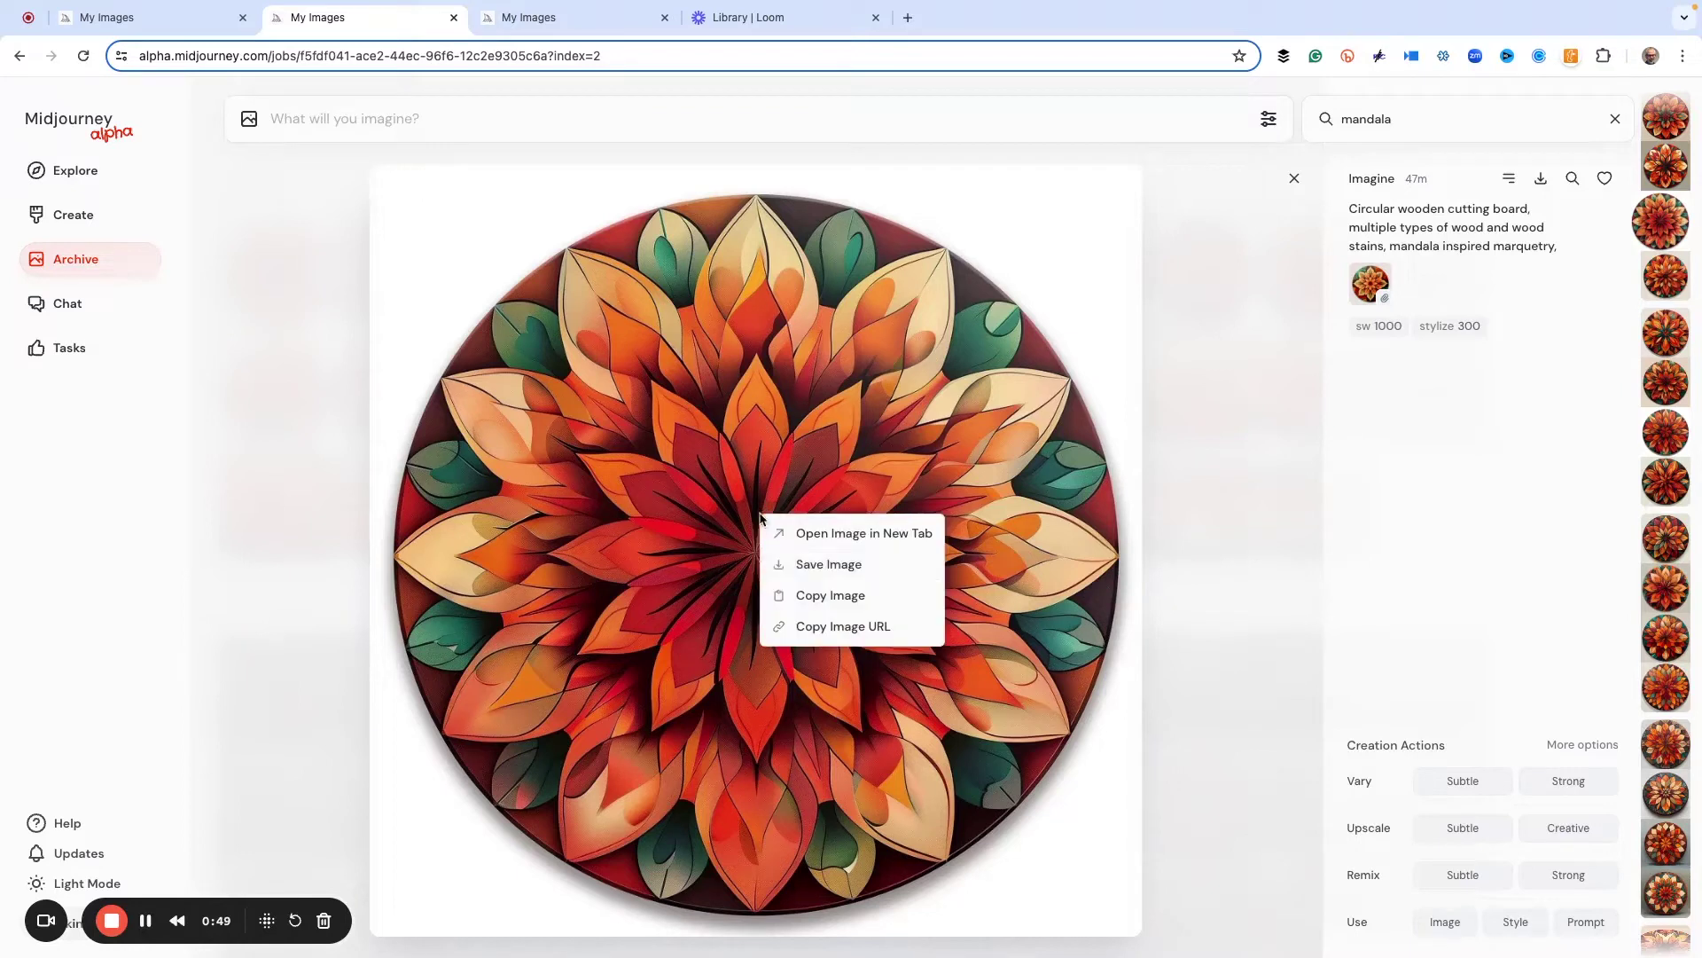
left_click(837, 627)
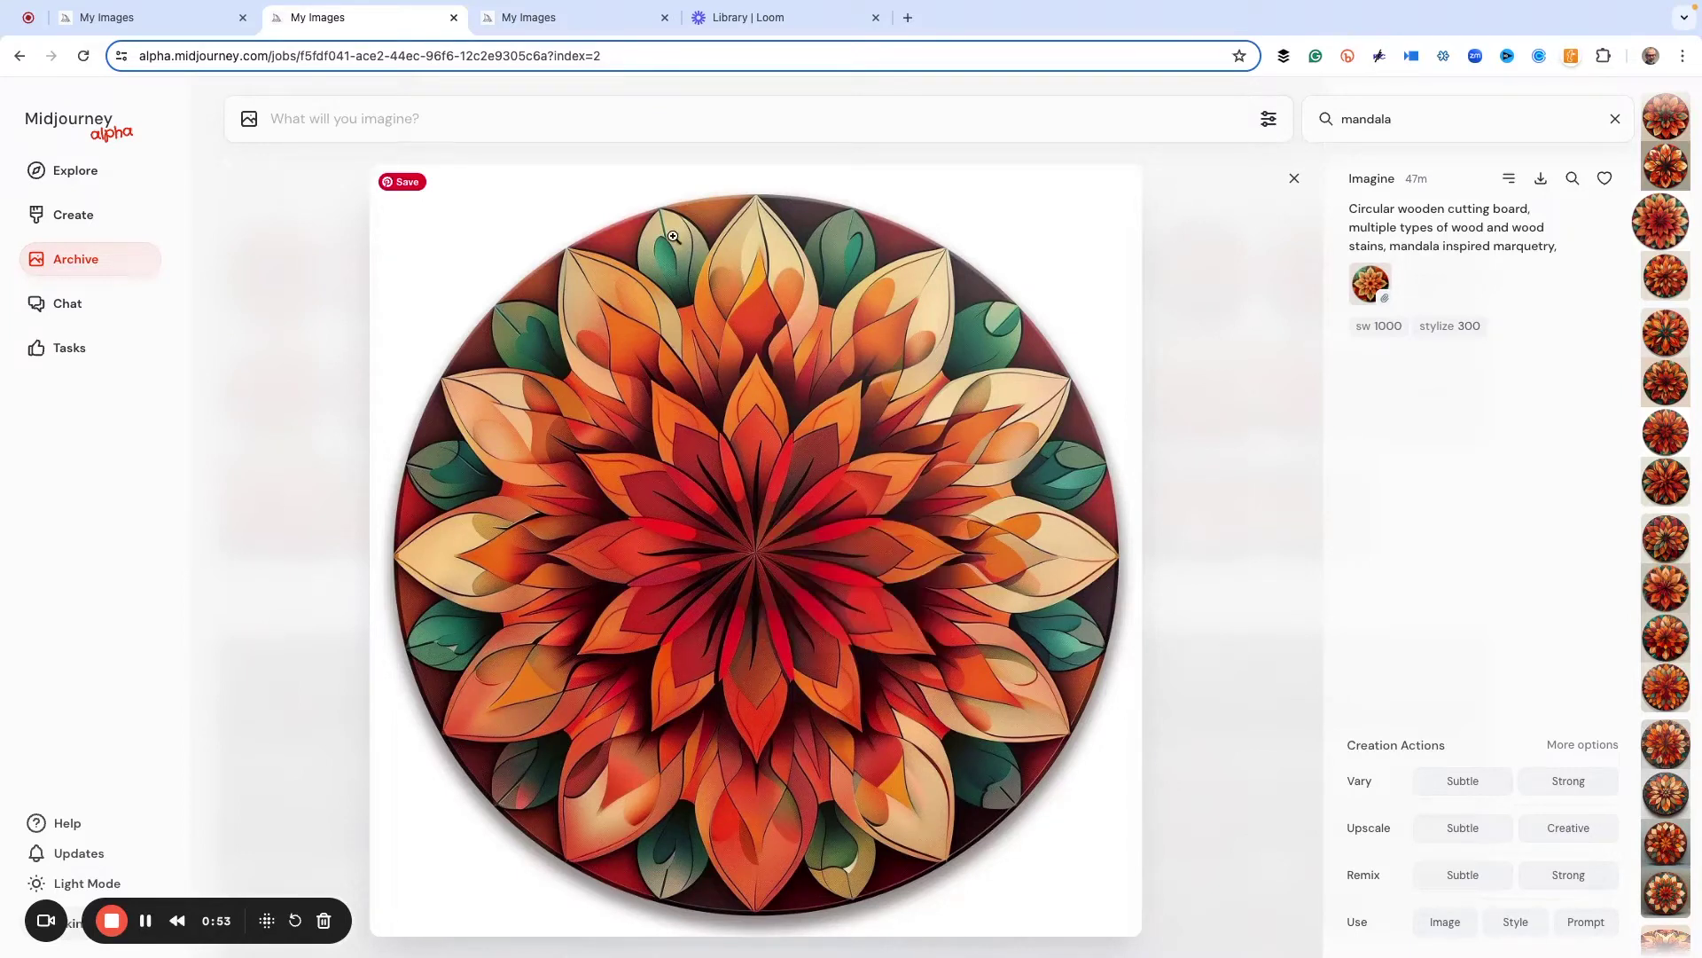
left_click(191, 20)
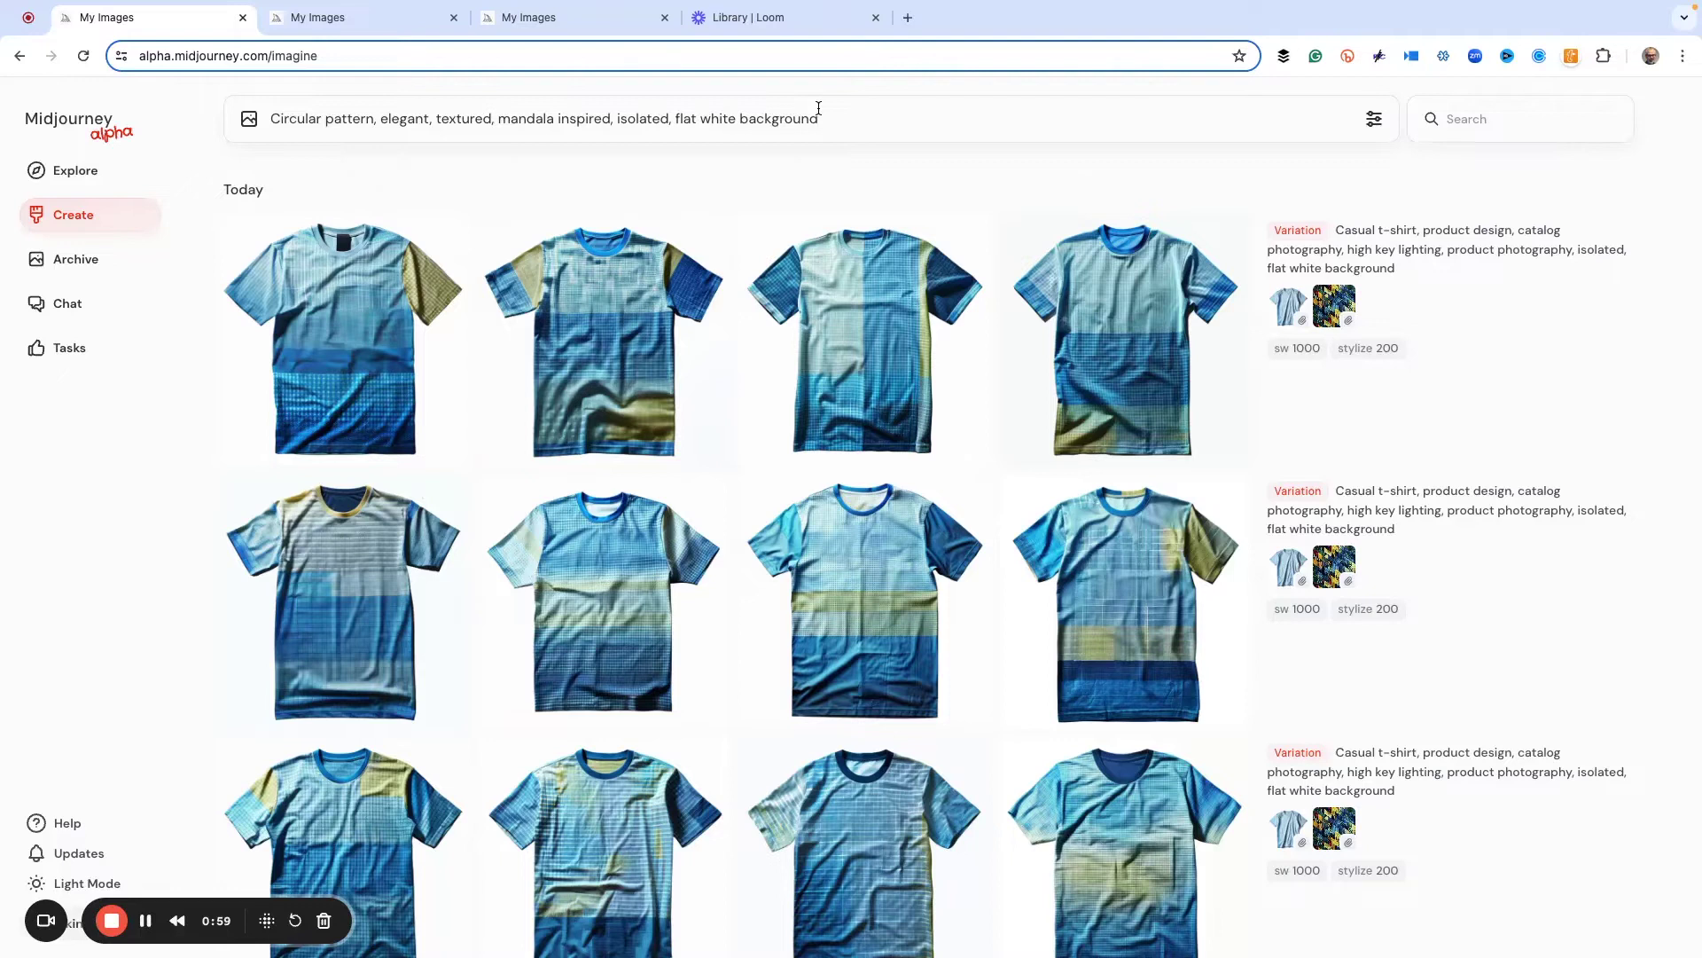
- Append --sref with the mandala cutting-board image URL to the prompt
type("--ref")
key("BackSpace")
type("sref")
key("super+v")
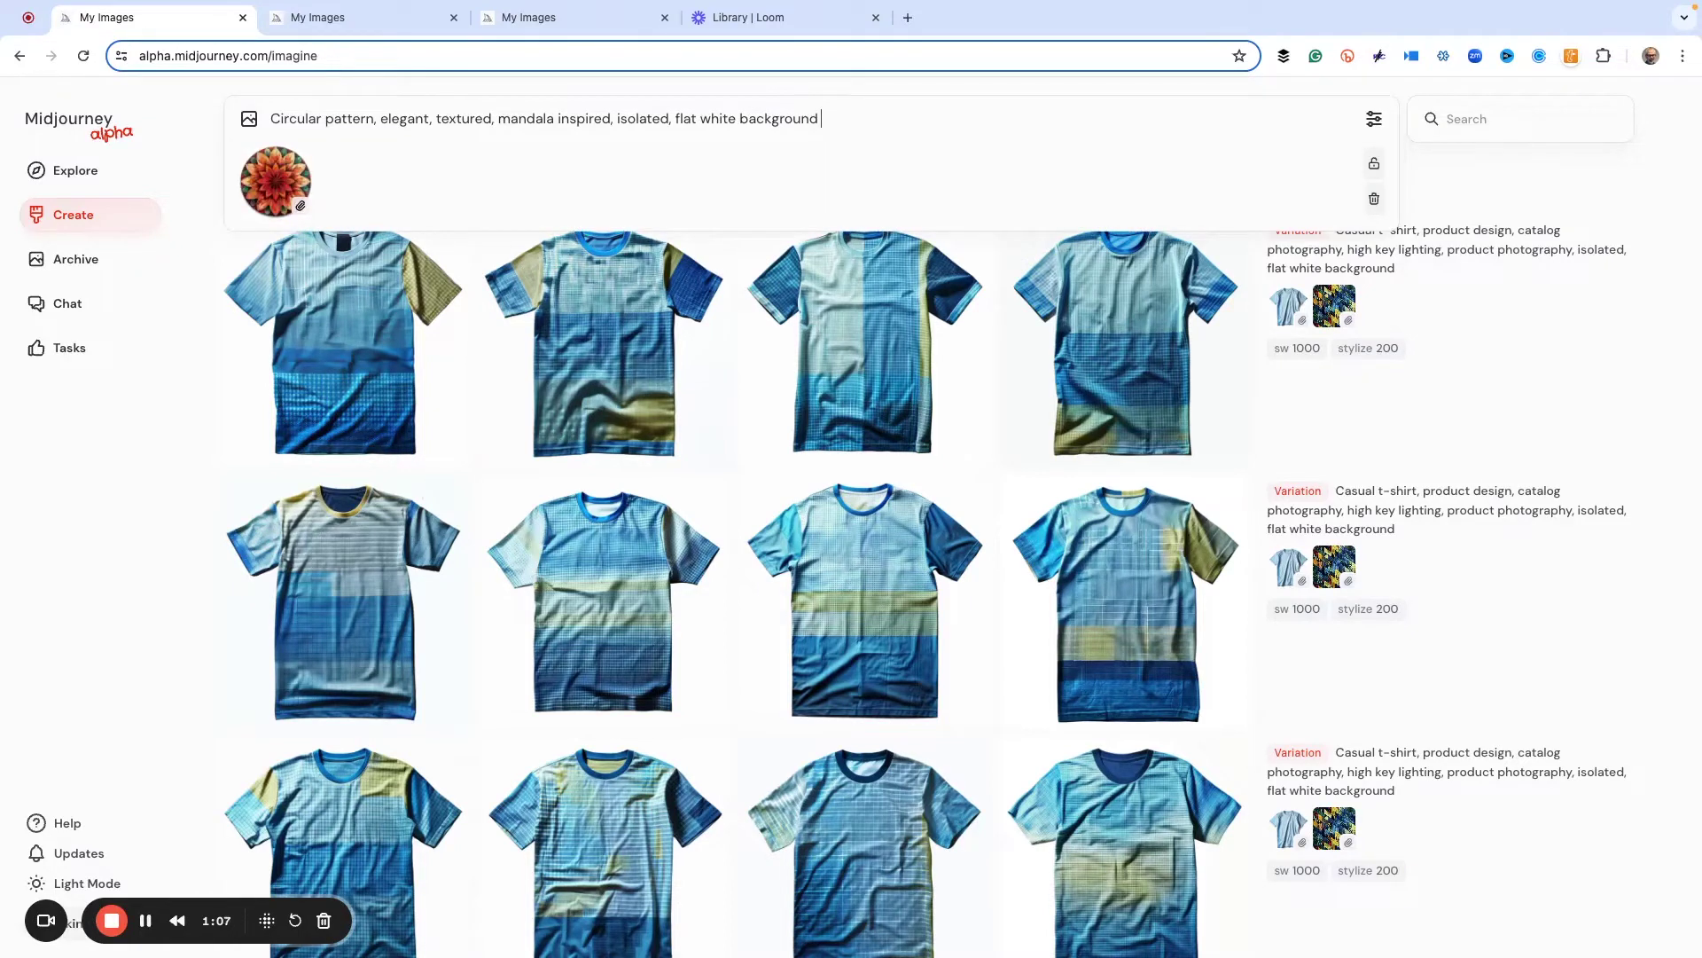
- Copy the blanket pattern image URL and add it as a second --sref
left_click(581, 20)
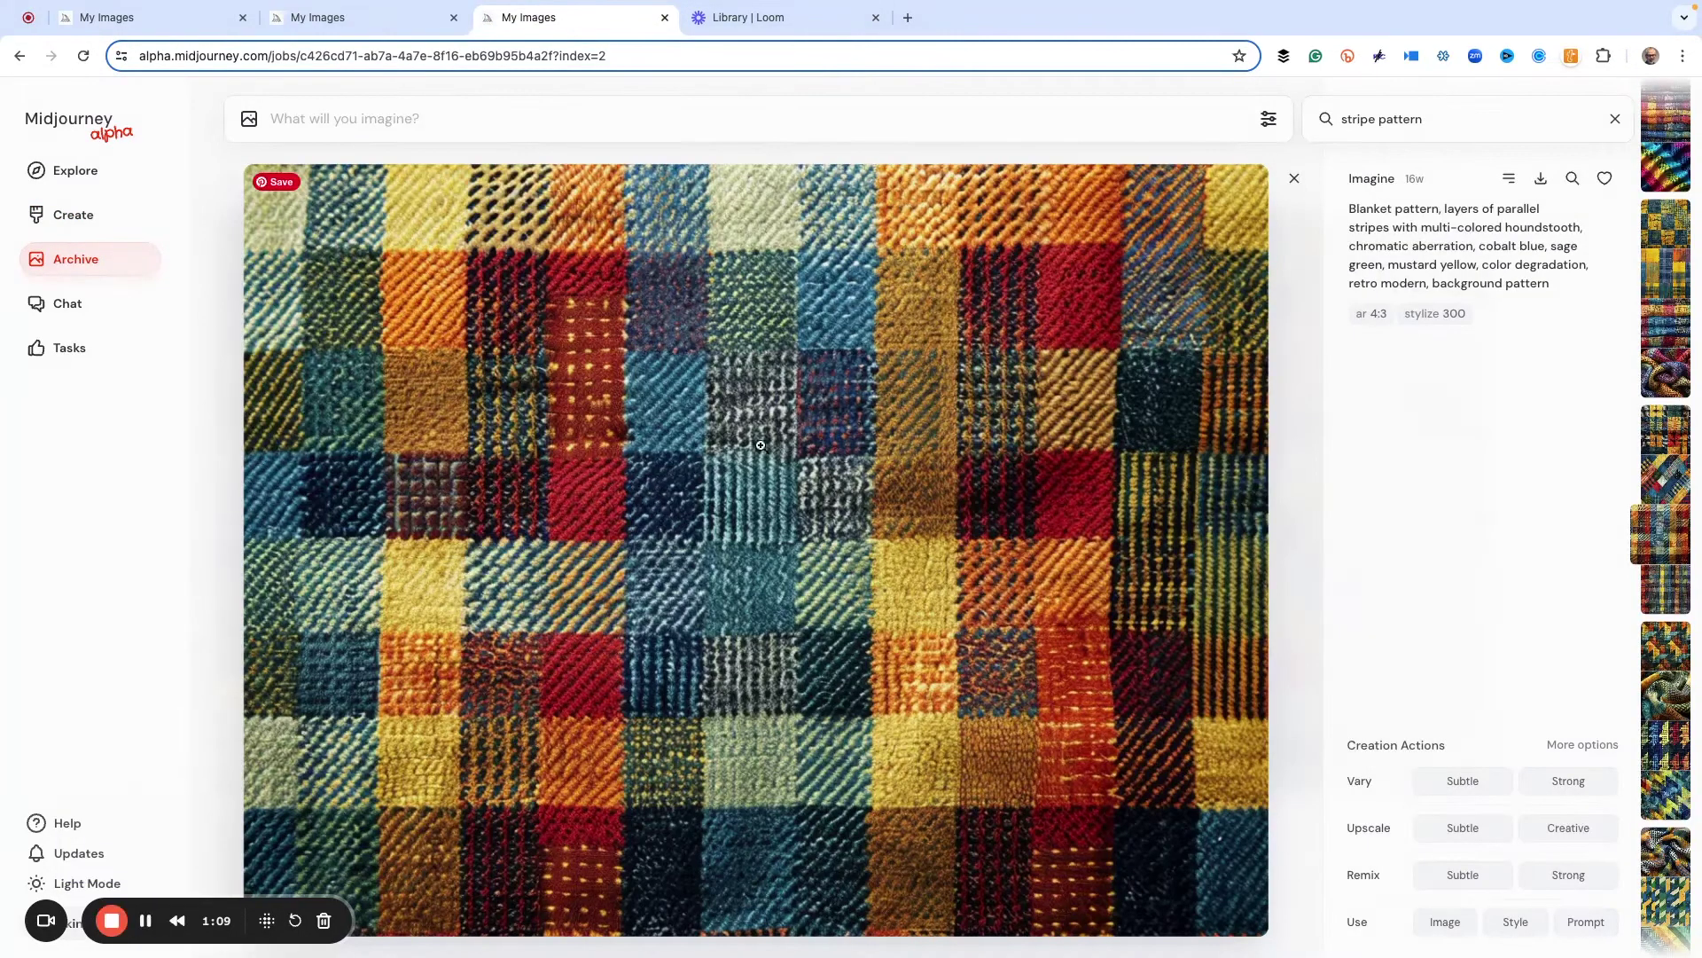
right_click(708, 478)
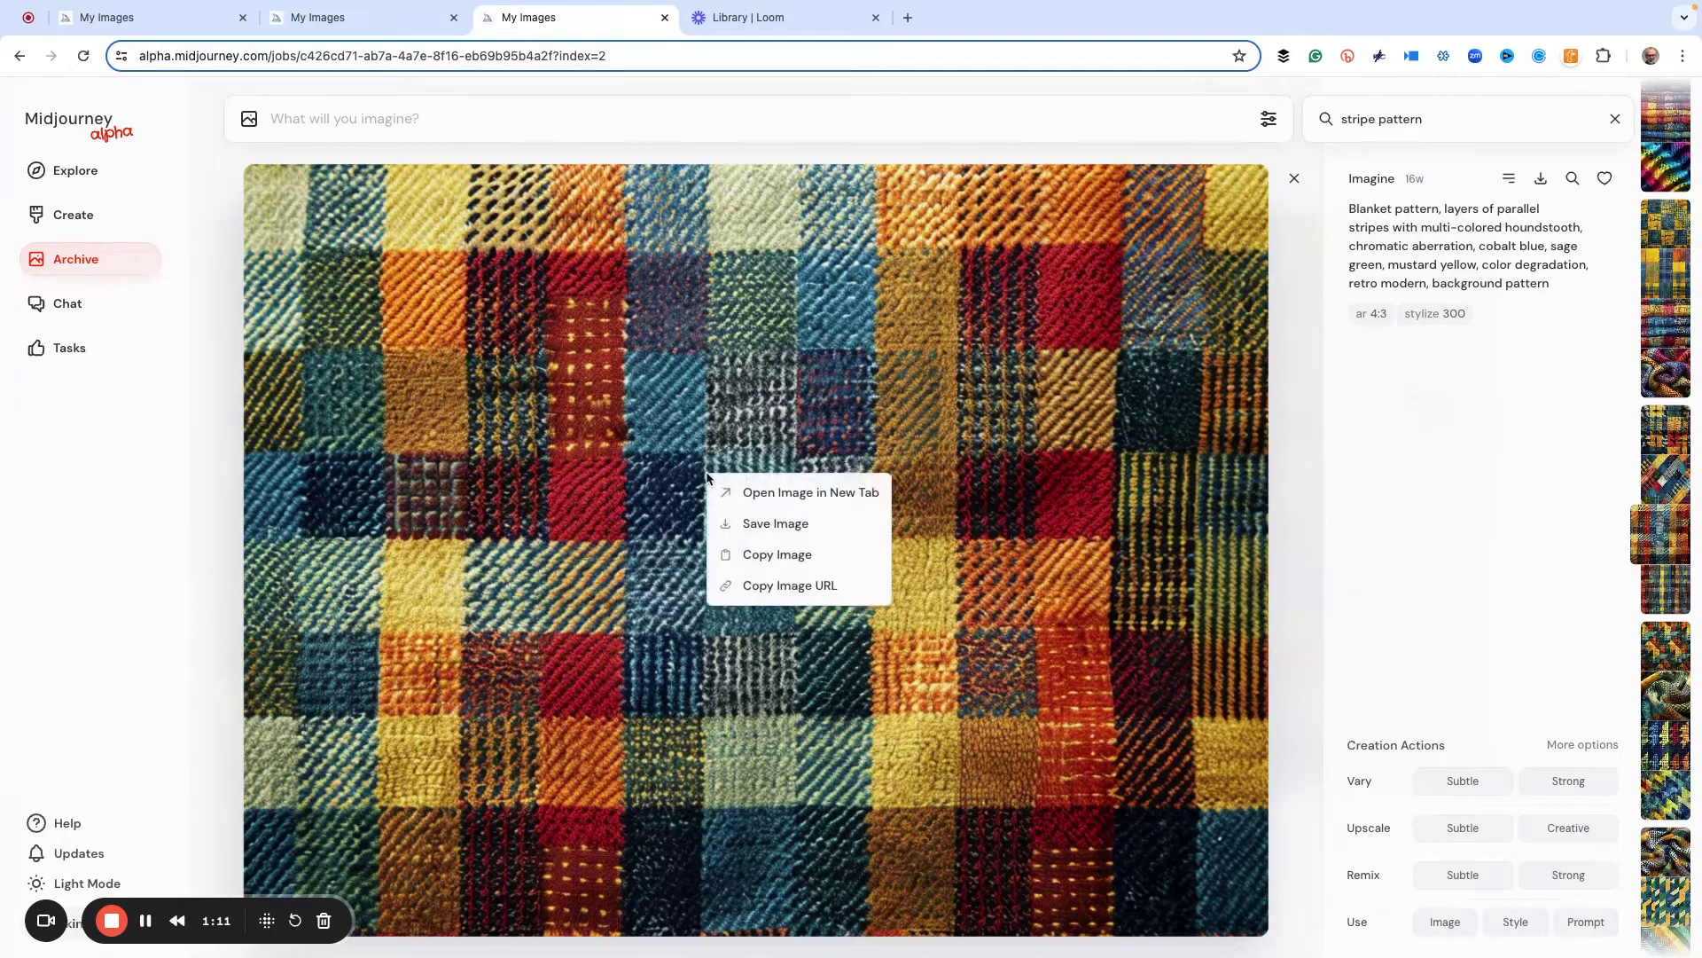
left_click(752, 584)
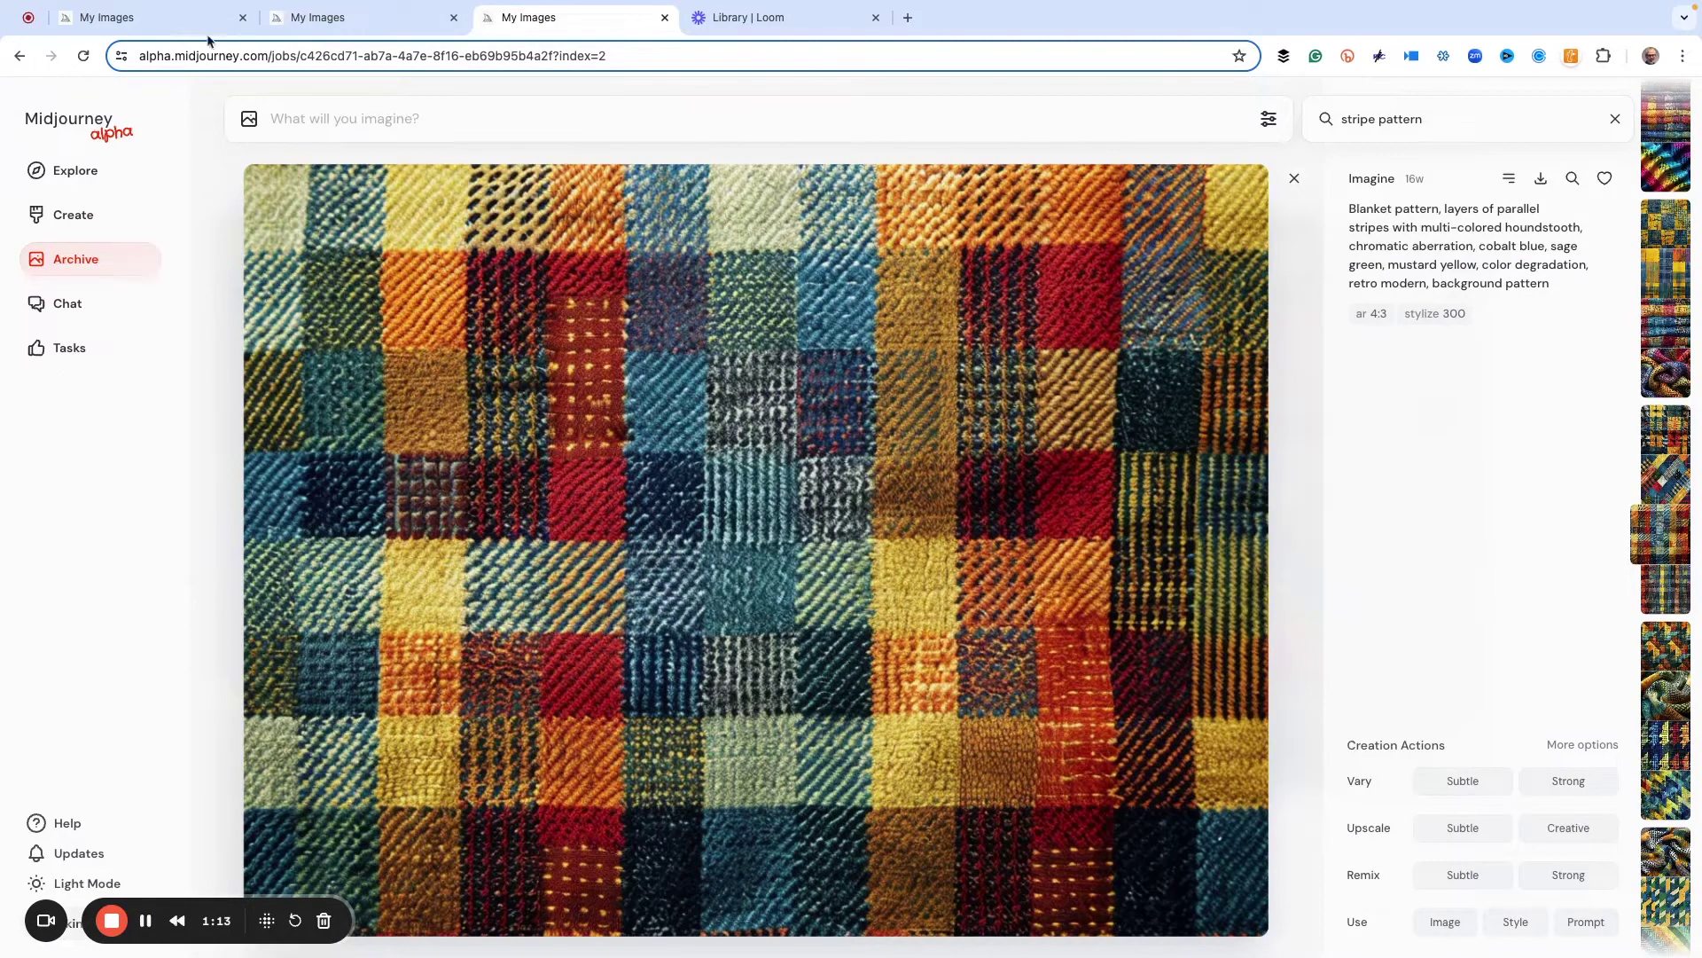
left_click(165, 18)
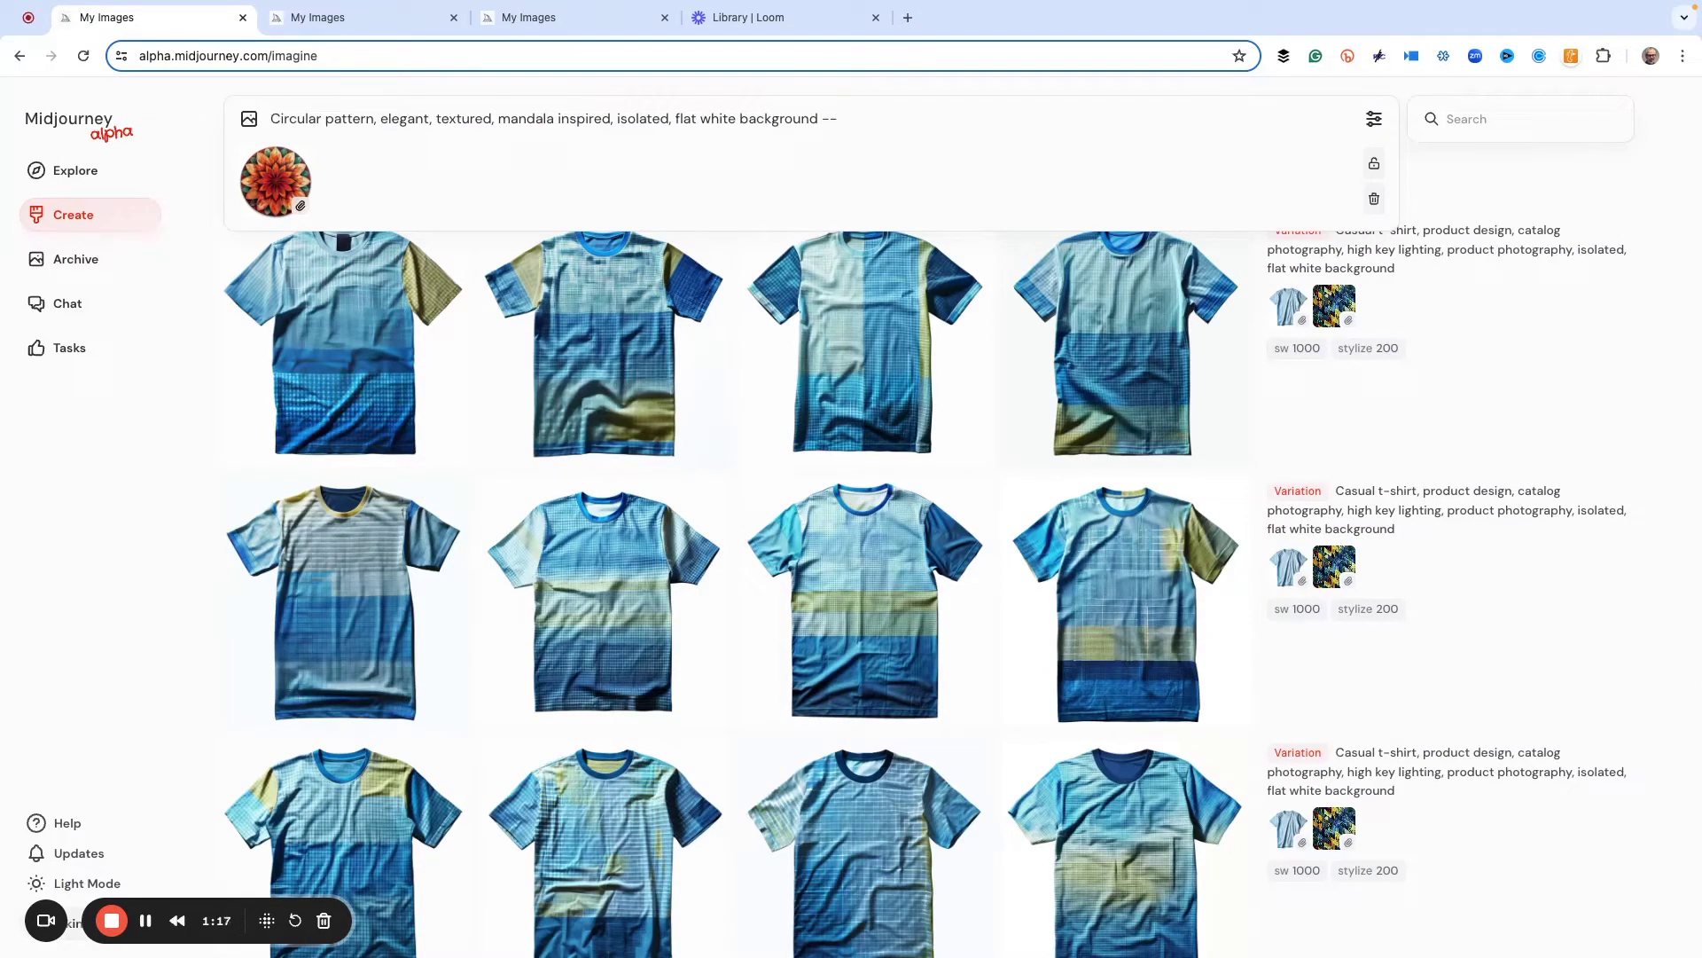
type("sref")
key("ctrl+v")
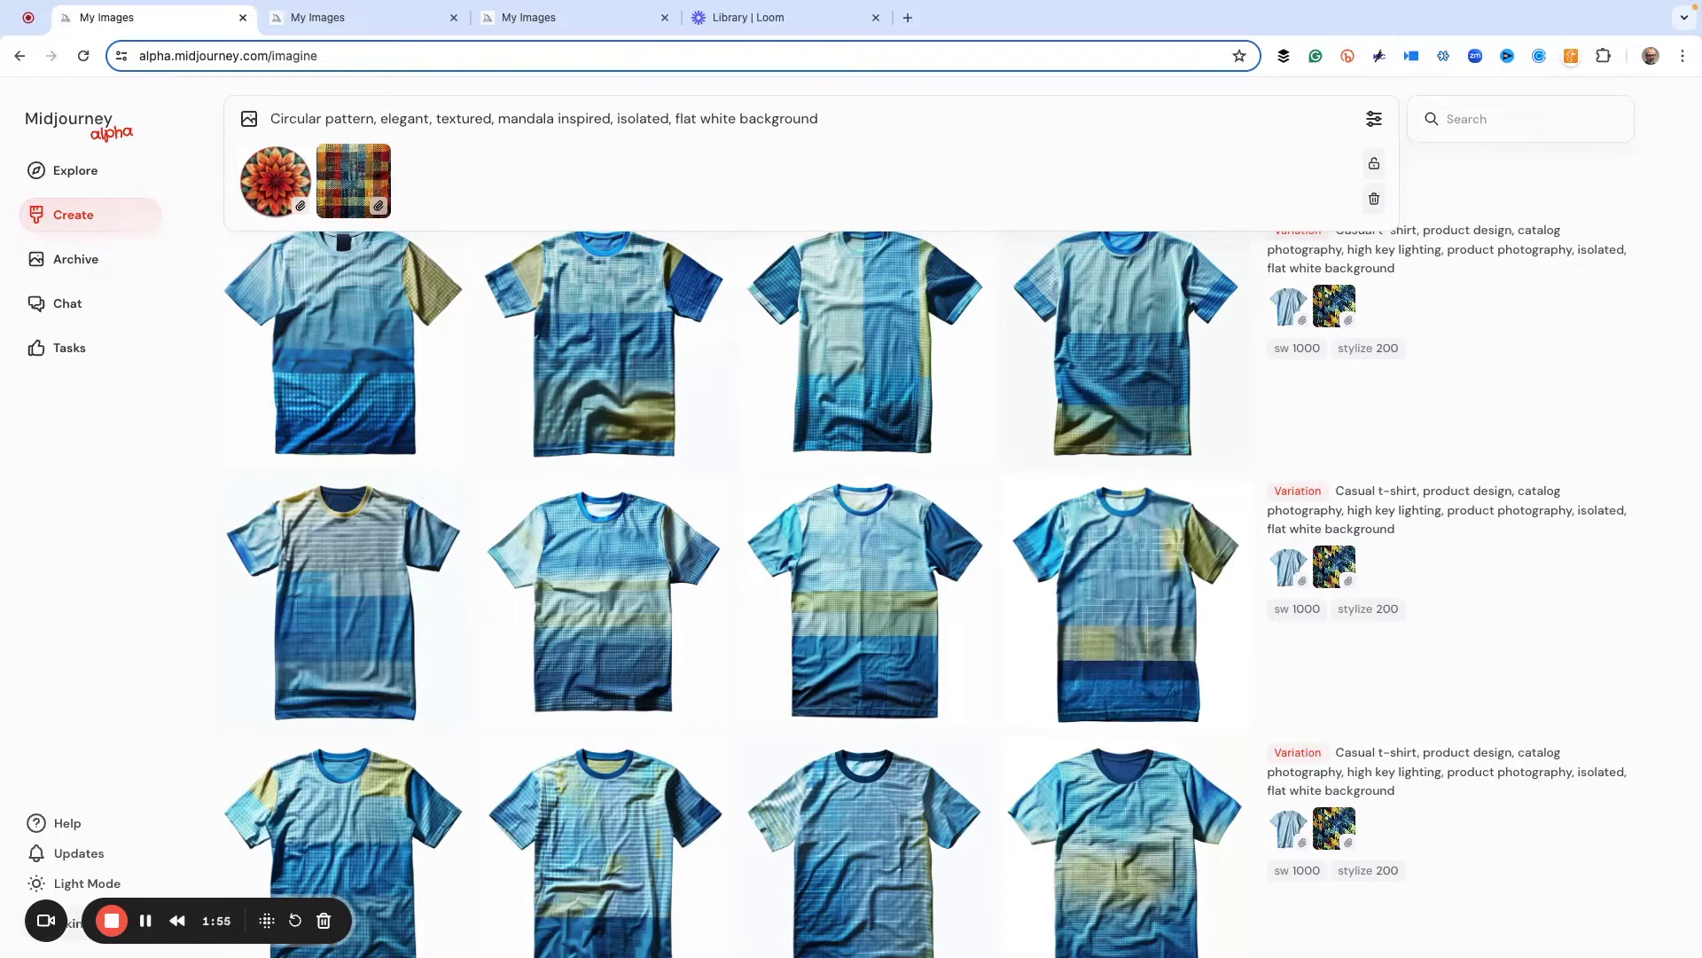
- End the prompt with {--sw 50, --sw 250, --sw 500, --sw 750, --sw 1000} and submit it
type("sw 50")
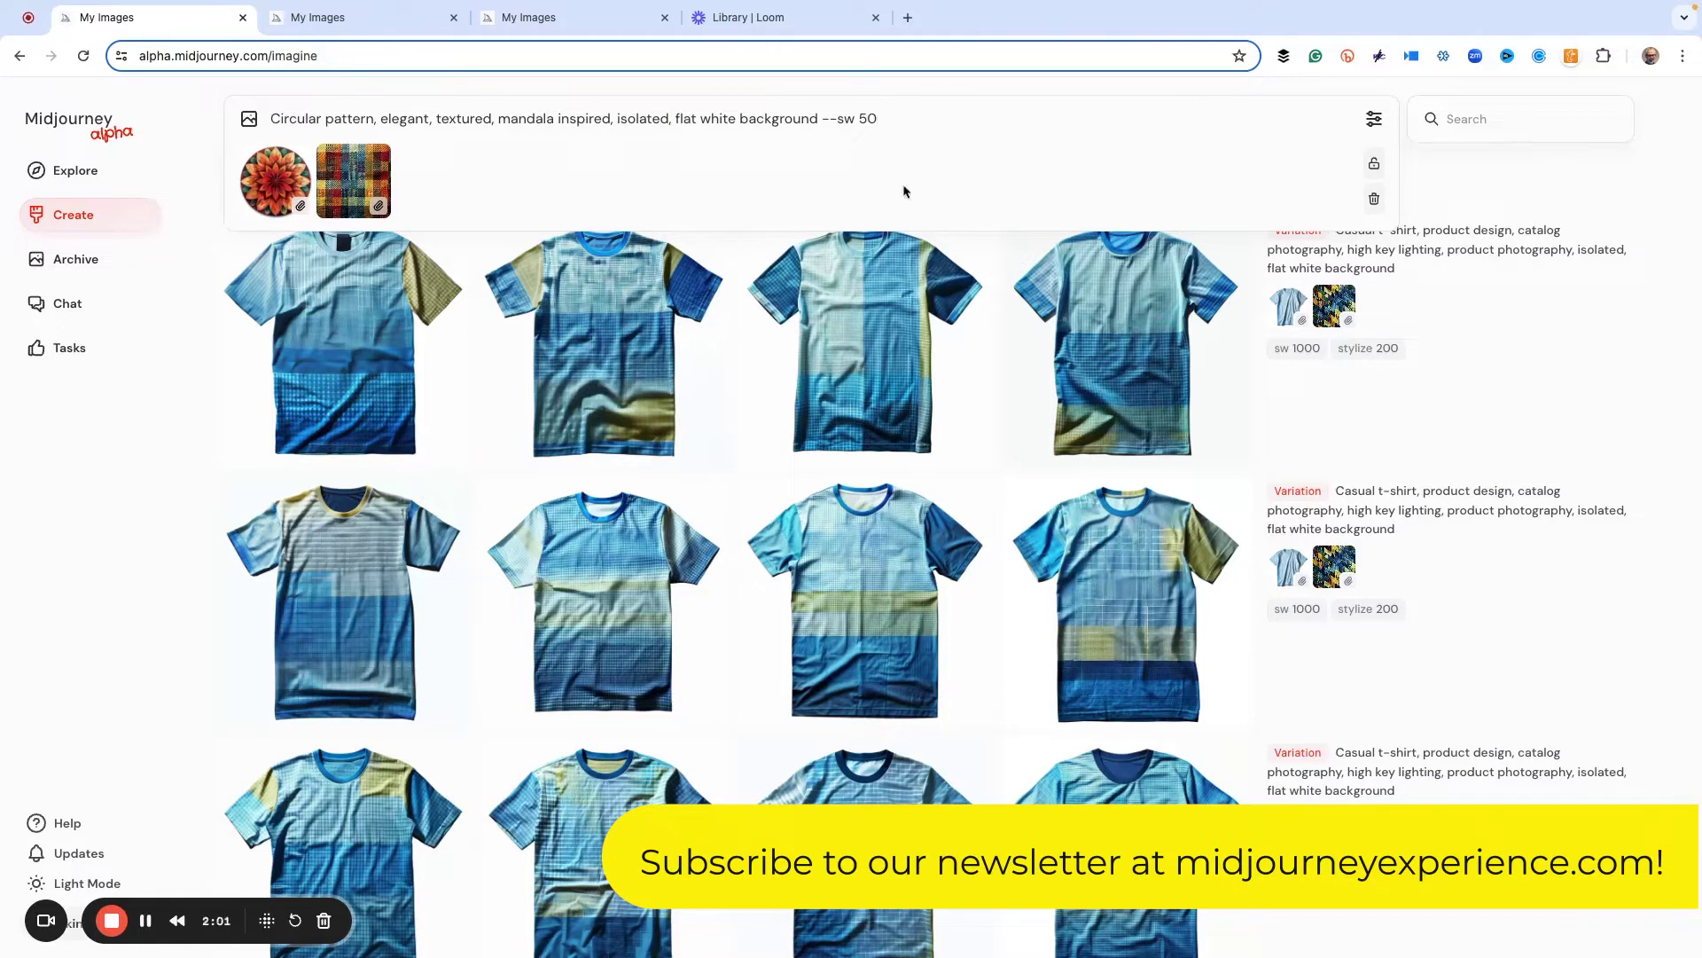
left_click(825, 118)
type("--sw 250, --sw 500, --sw ")
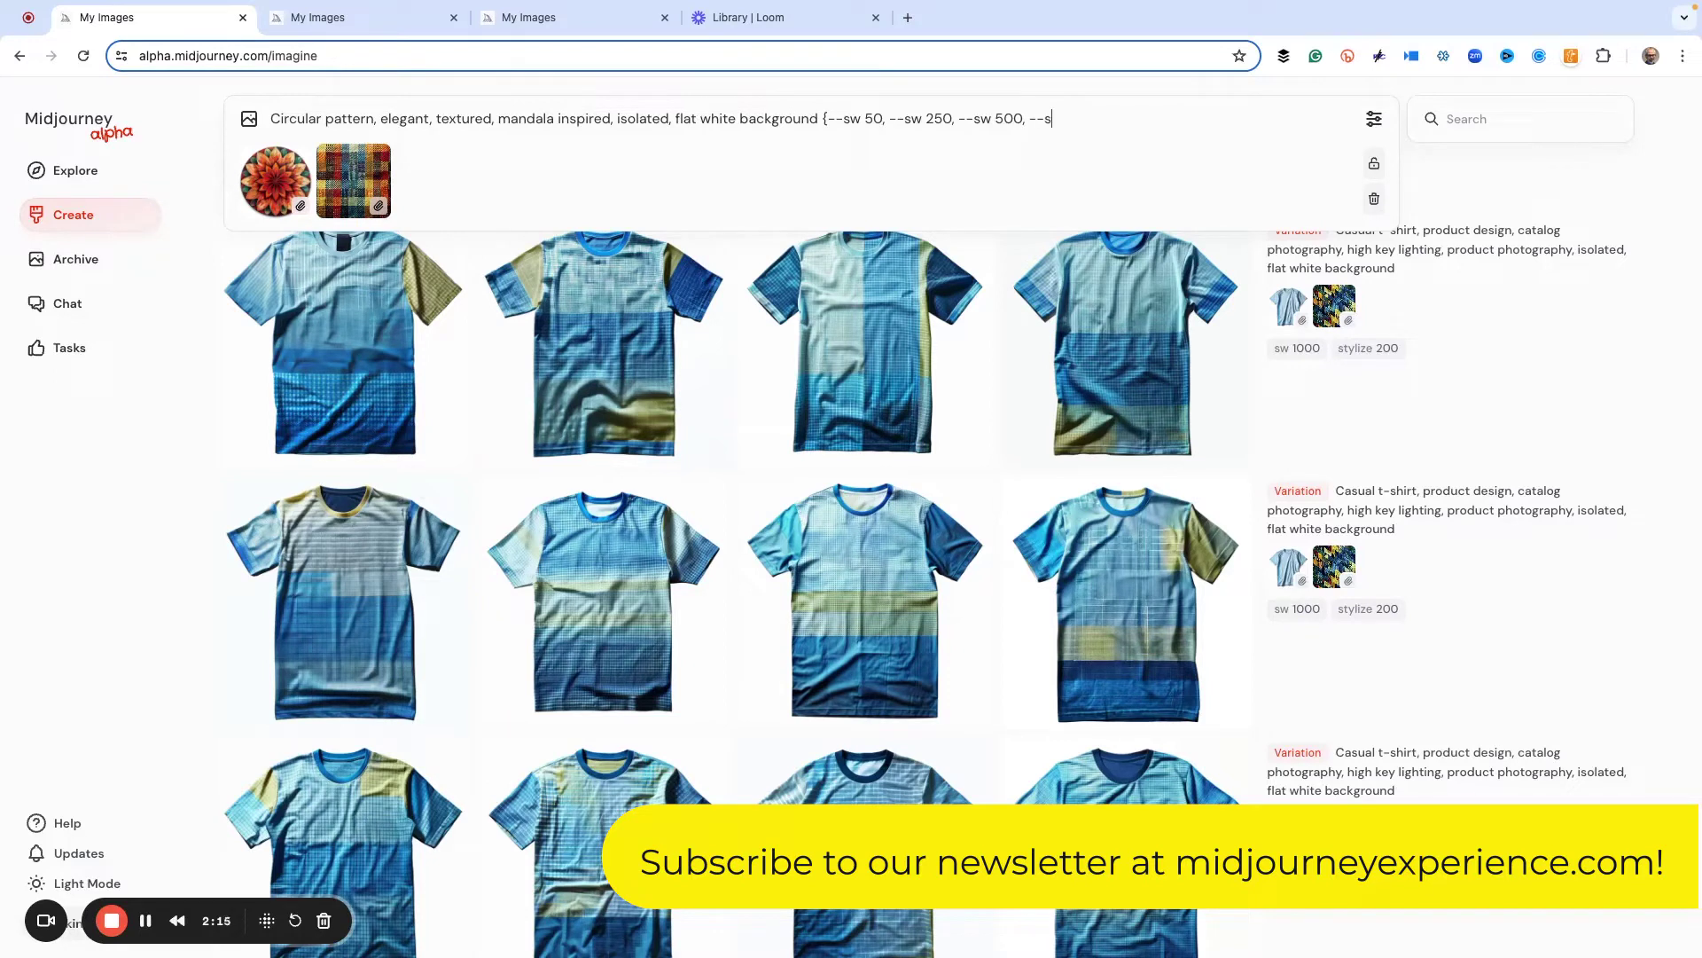
type("750")
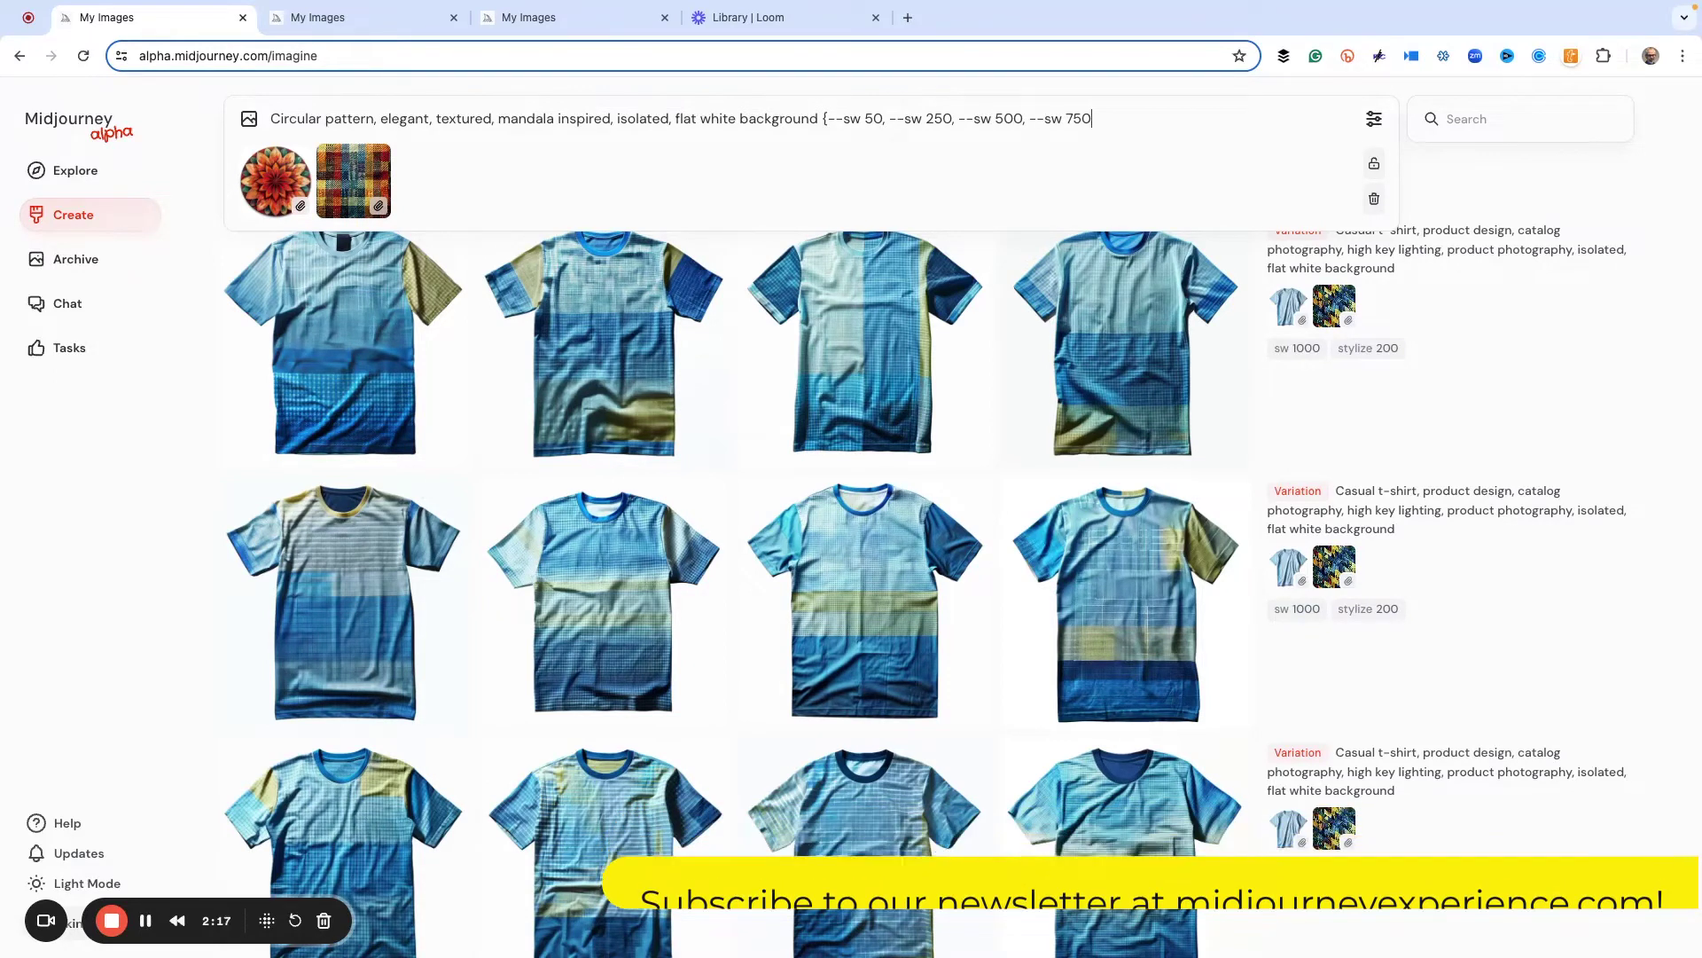
type(", --sw ")
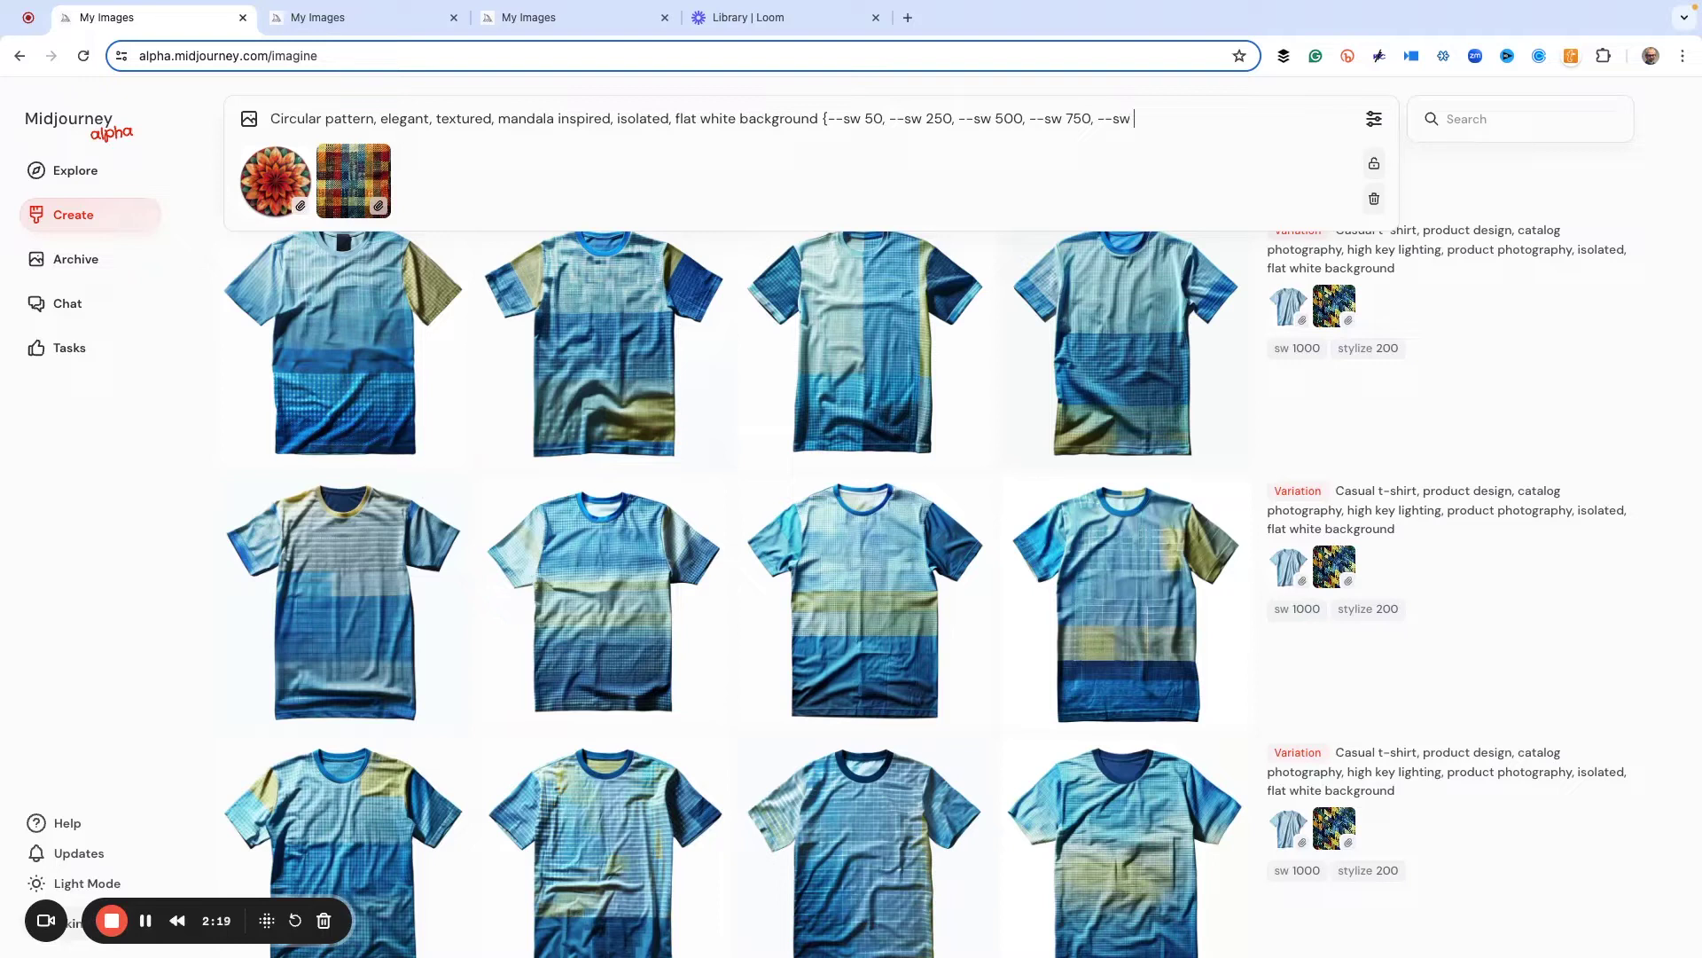
type("1000}")
key("Return")
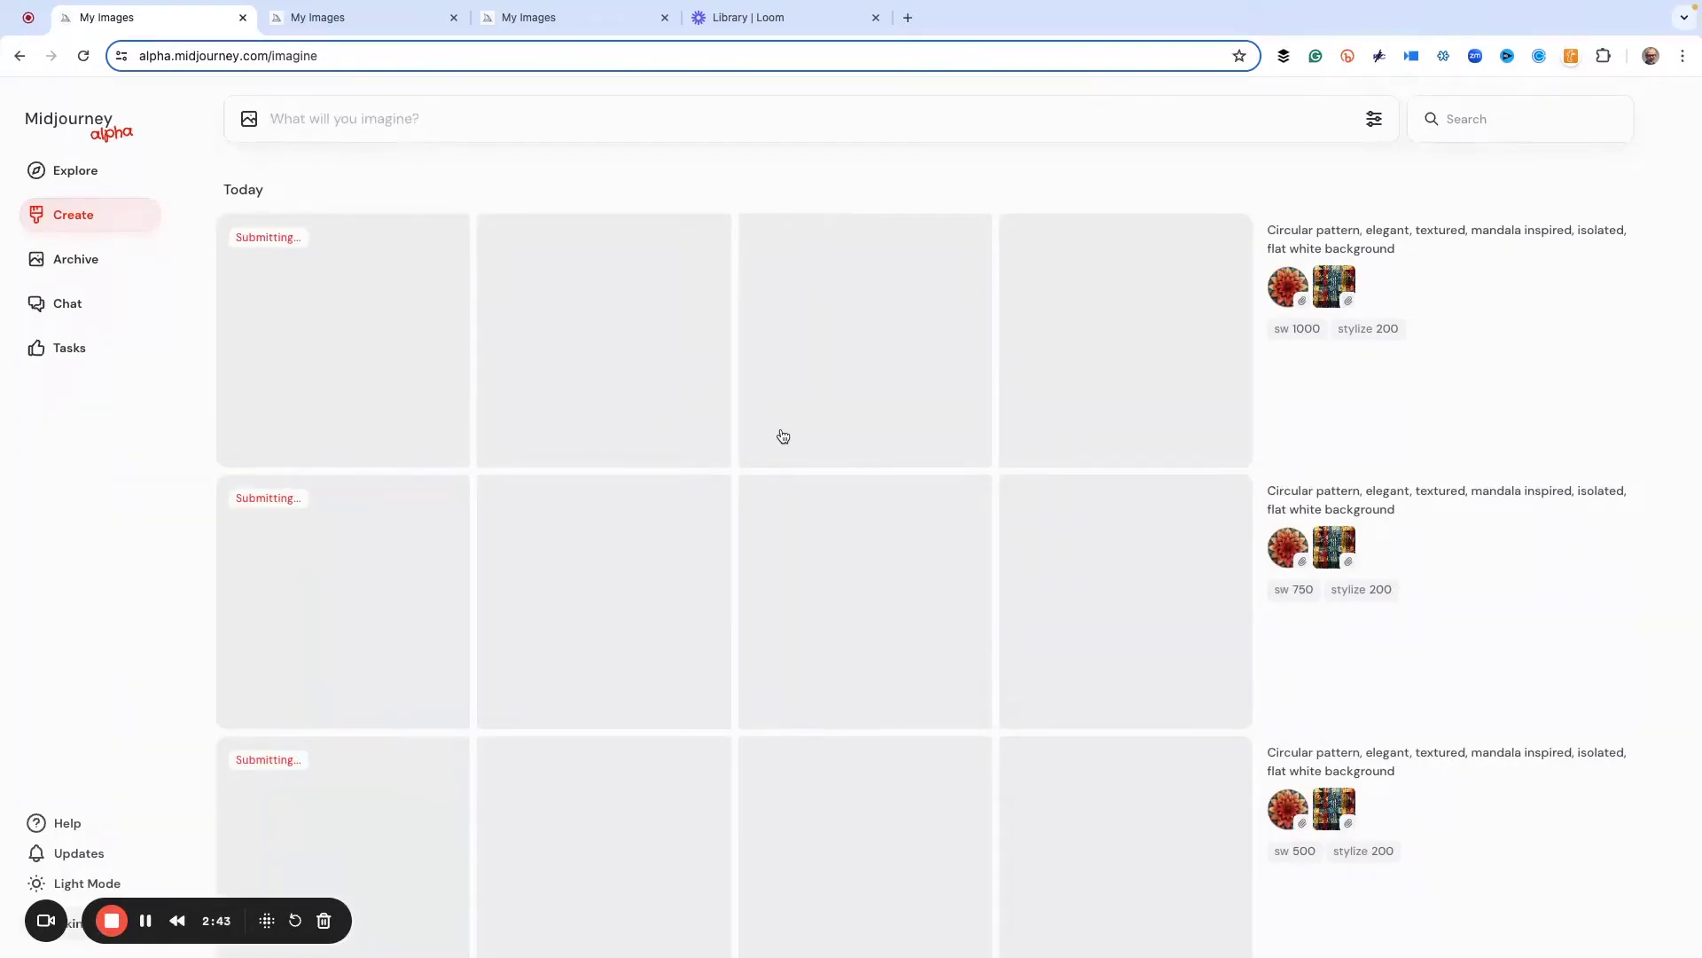
- Check the finished sw 500, 250 and 50 grids and open the fourth sw 50 mandala full-size
scroll(931, 448, "down", 8)
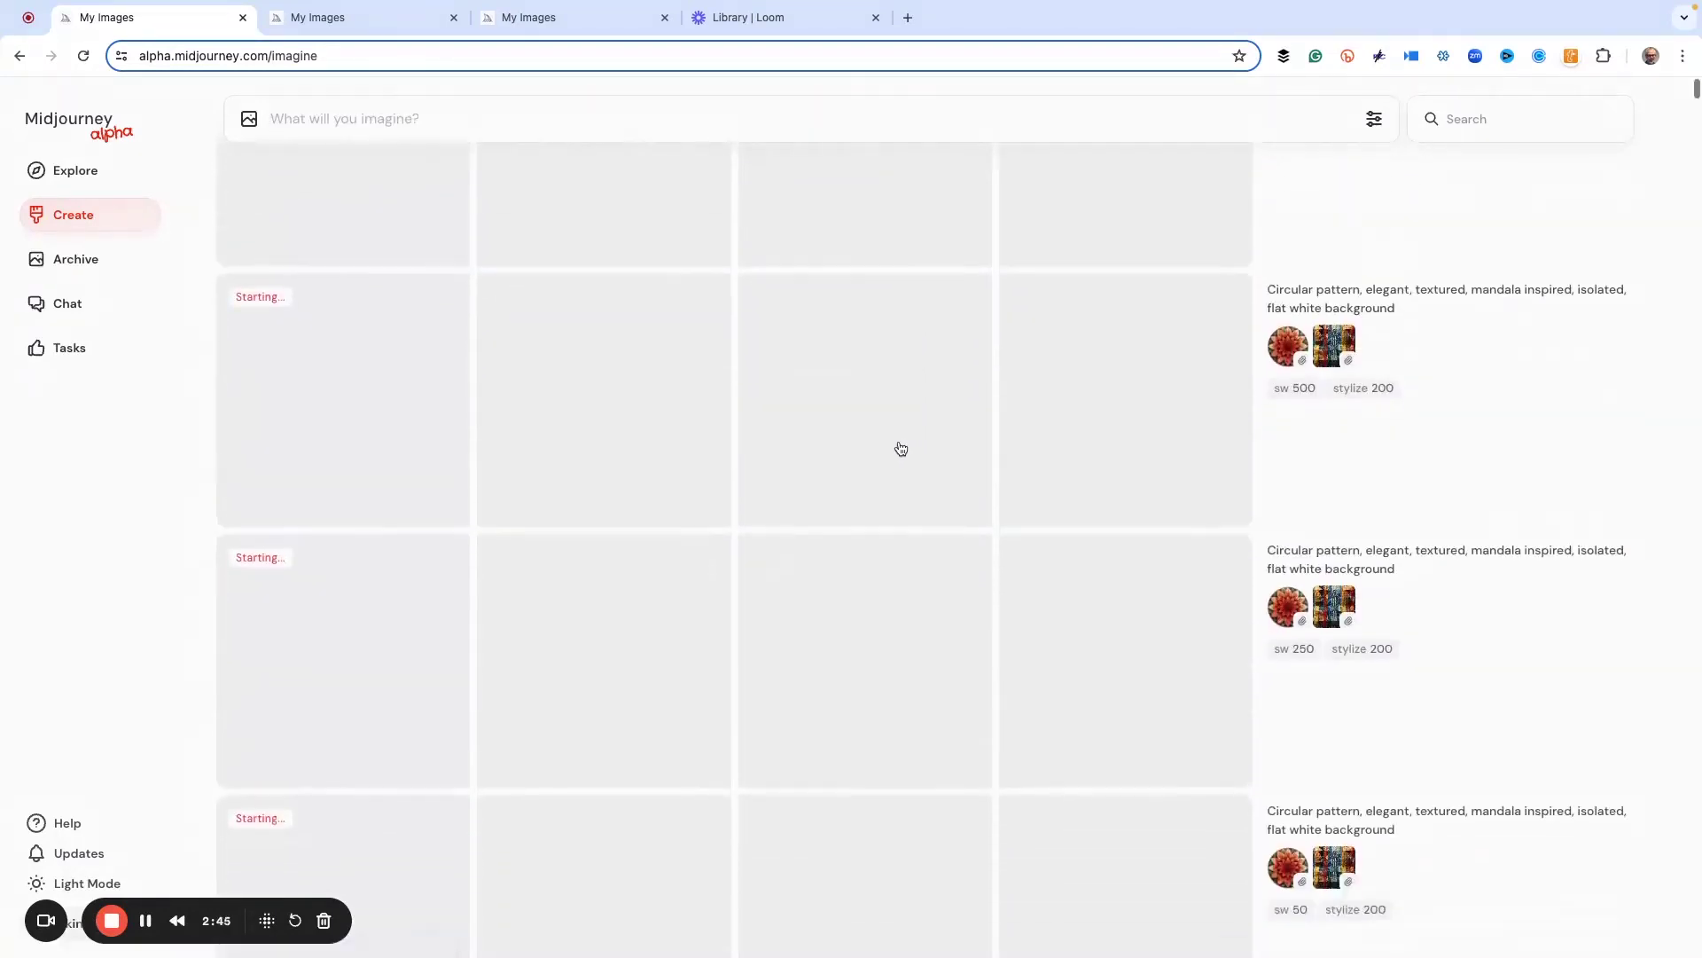
mouse_move(1256, 630)
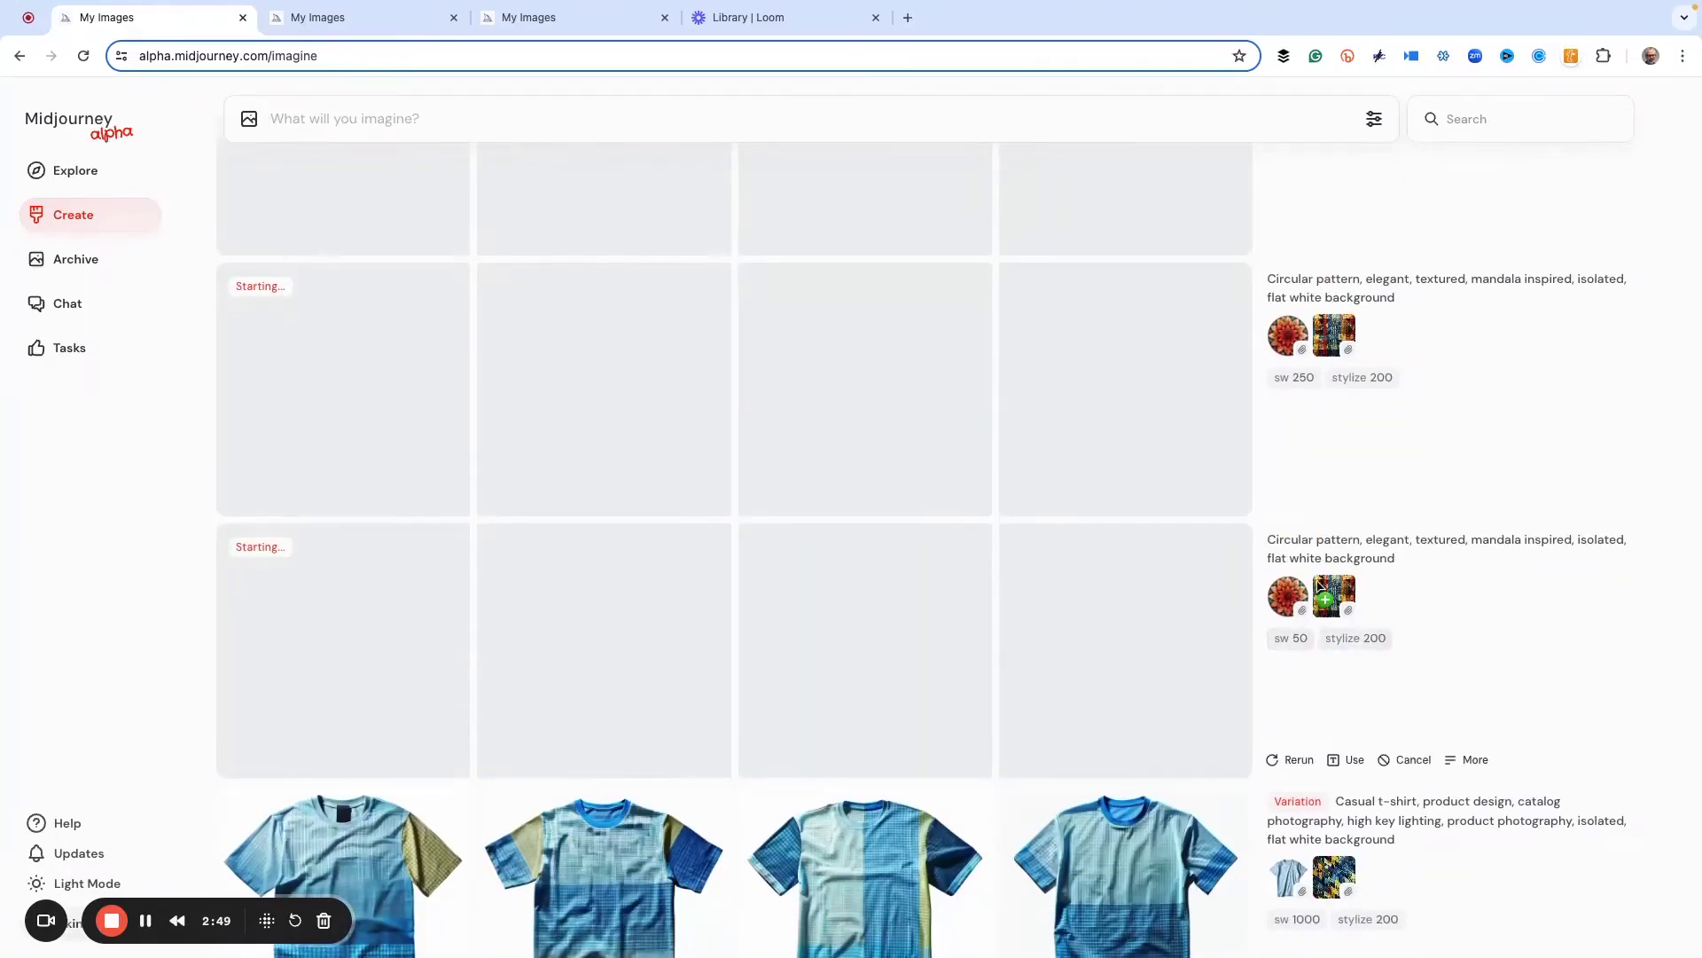
scroll(1304, 620, "up", 8)
scroll(772, 512, "down", 5)
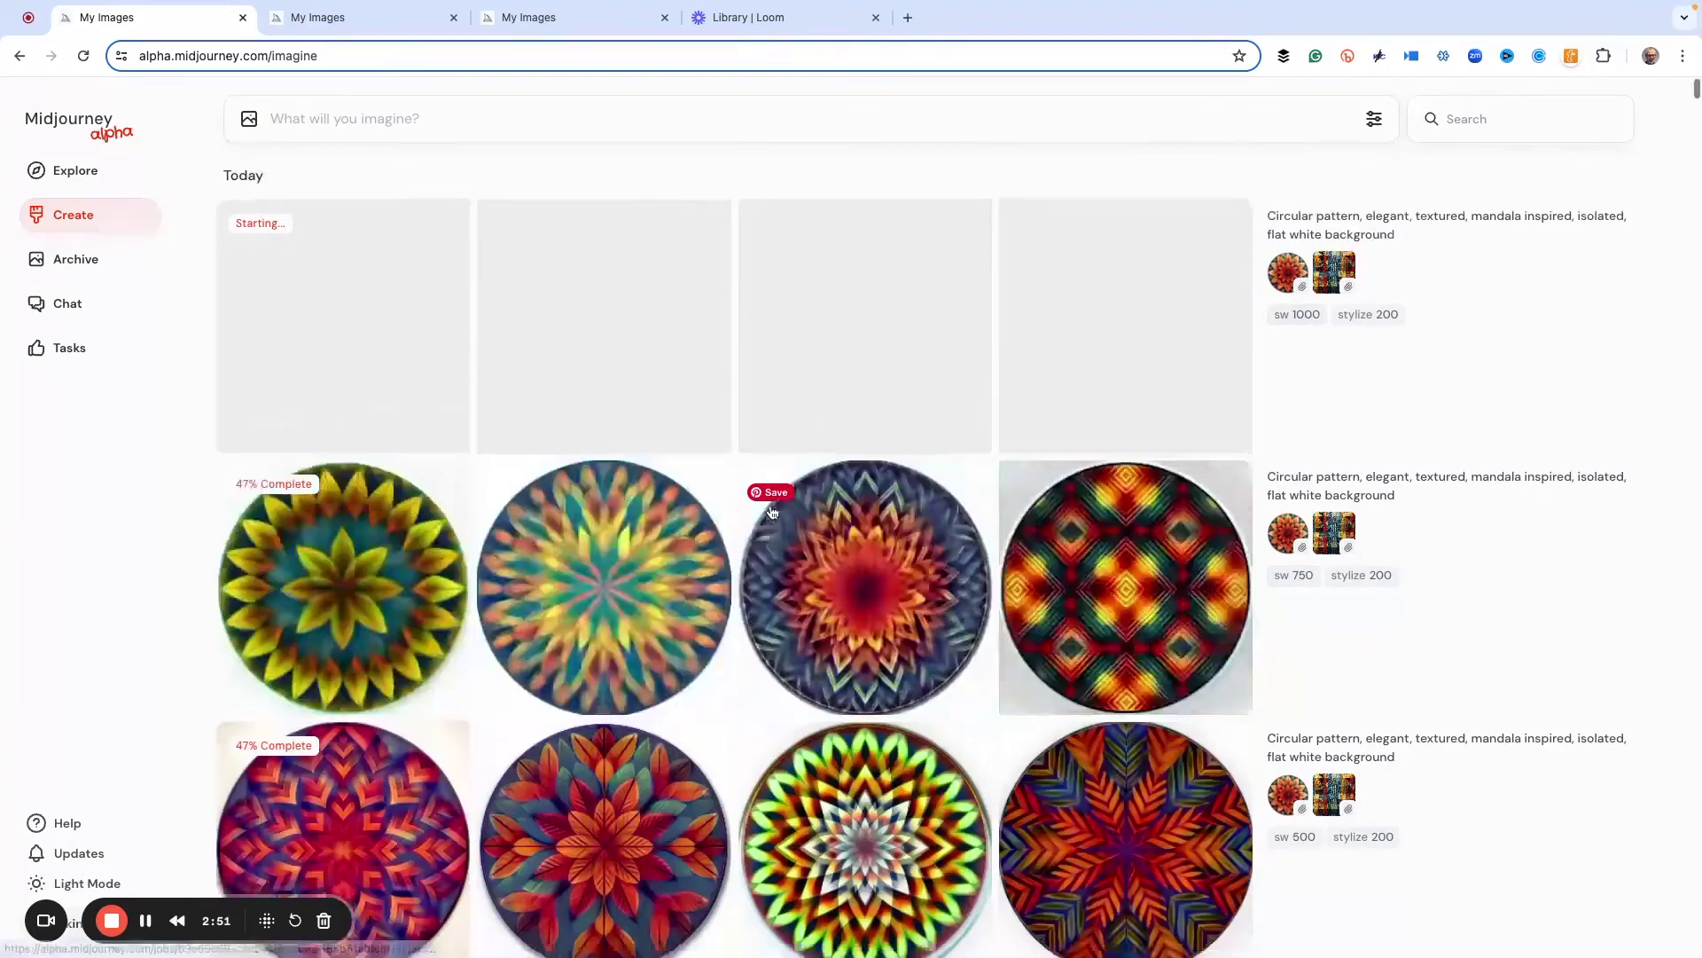
scroll(773, 512, "down", 5)
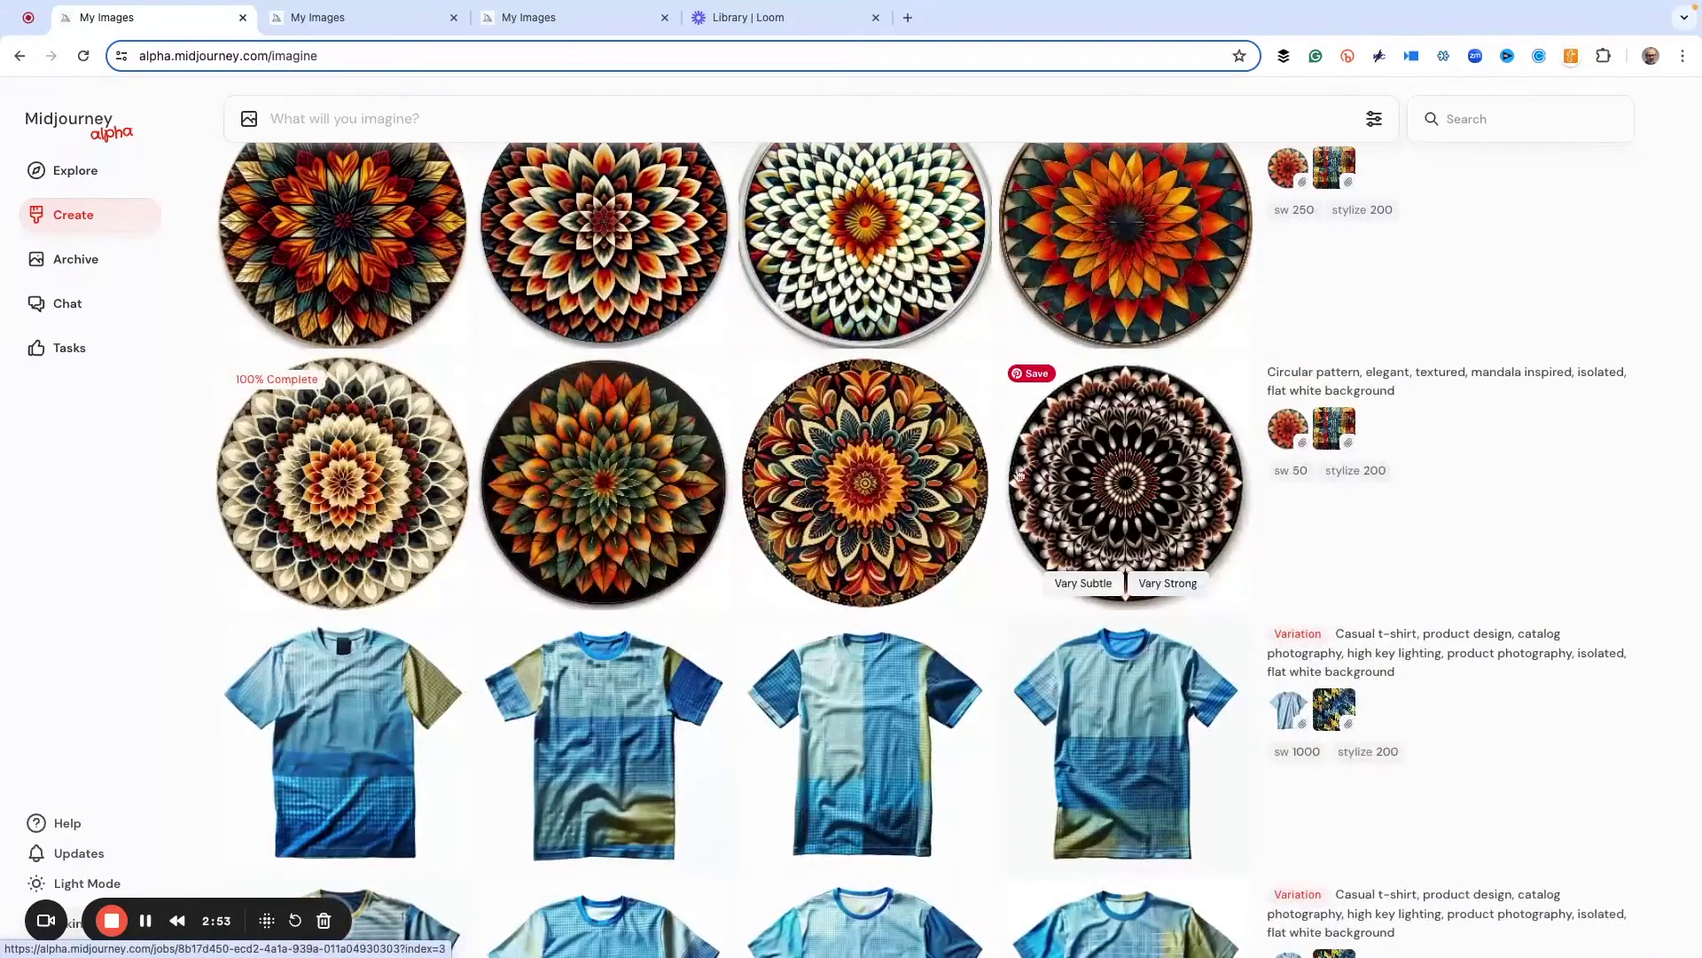
scroll(814, 388, "up", 3)
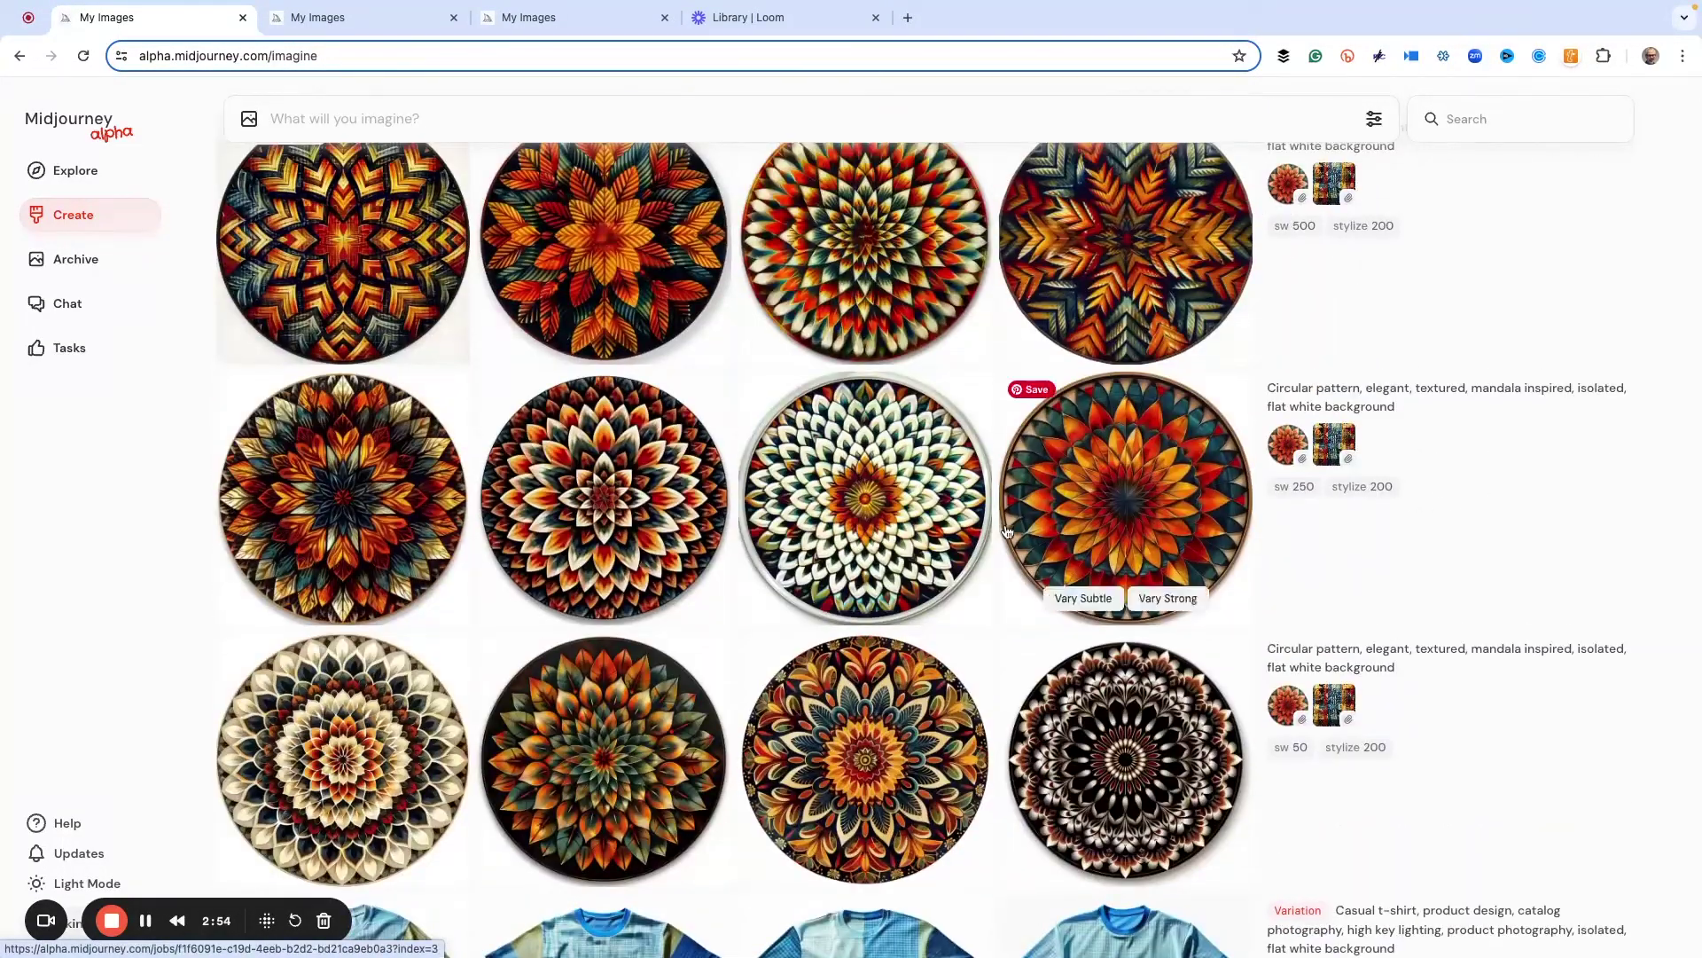
scroll(1022, 517, "up", 3)
scroll(1064, 514, "down", 4)
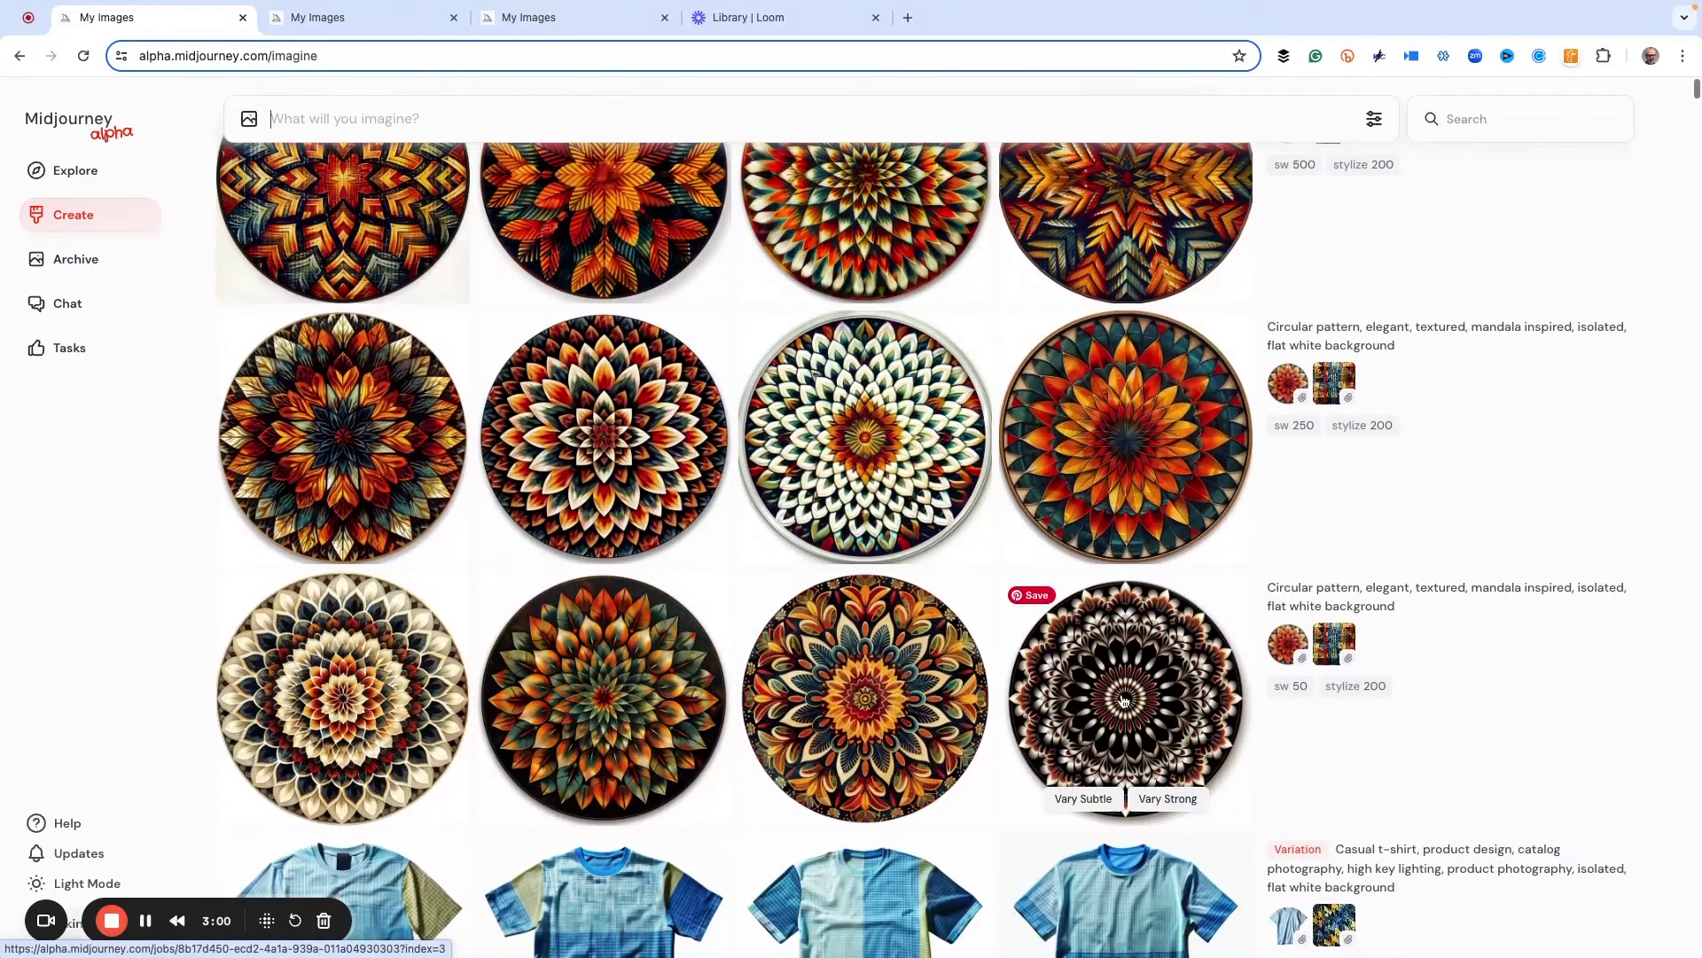
left_click(1124, 700)
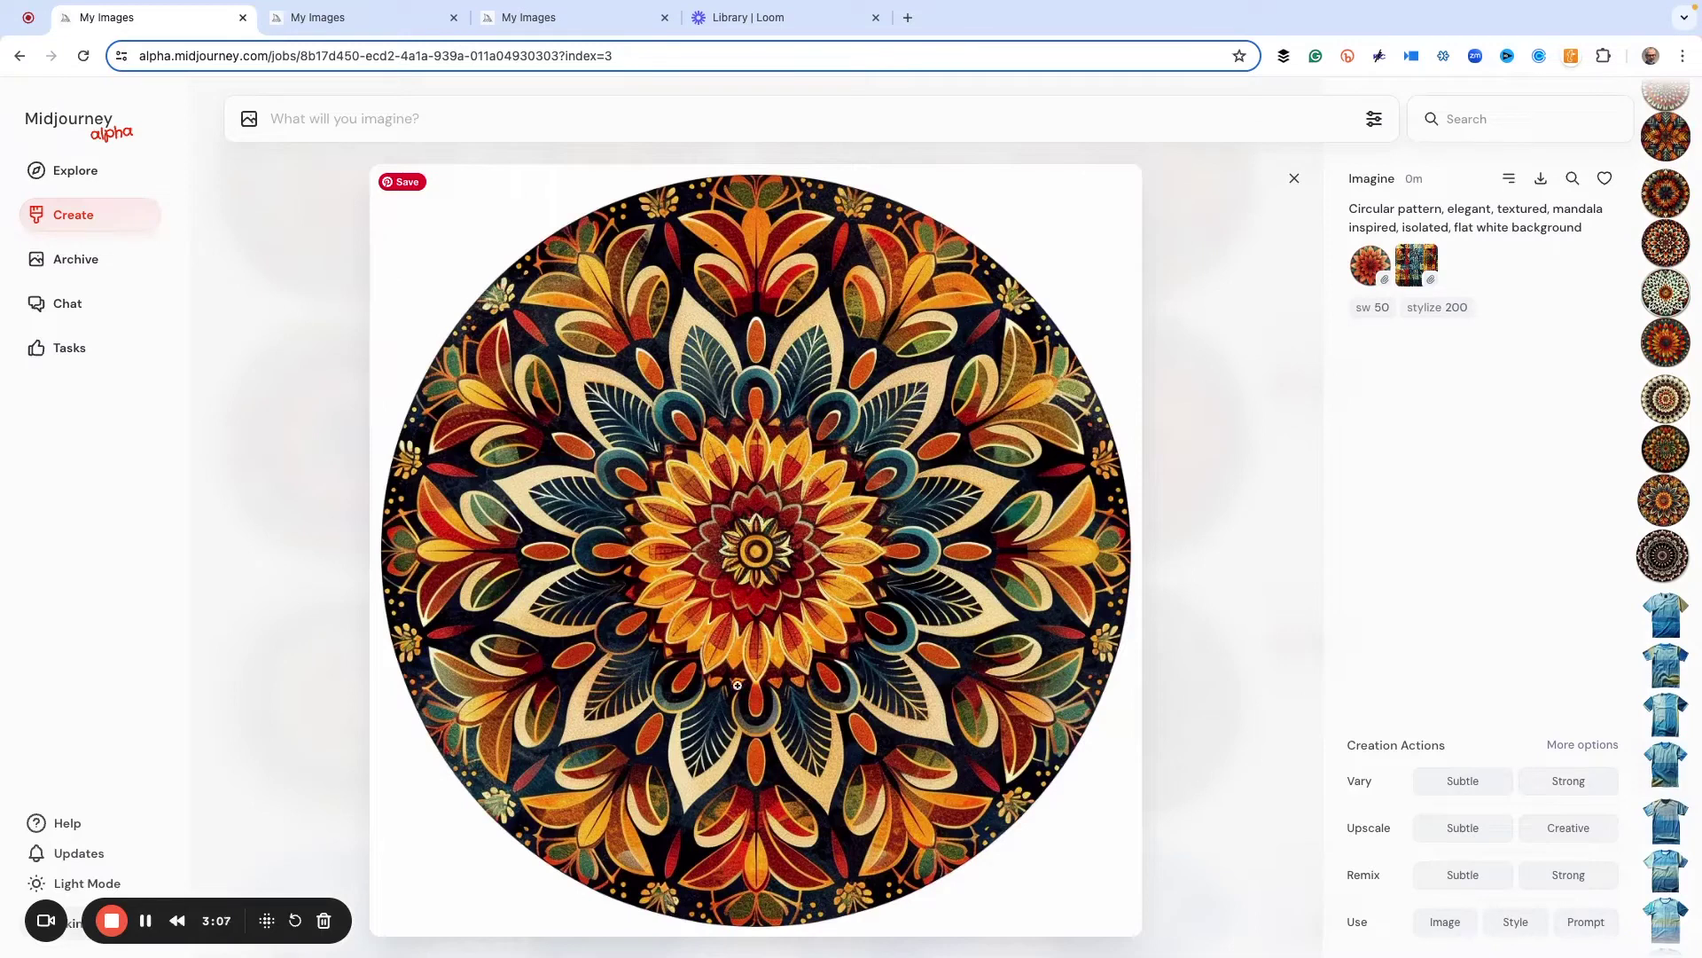
- Browse the sw 50 and sw 250 mandalas full-size, moving on to the sw 500 set
key("Up")
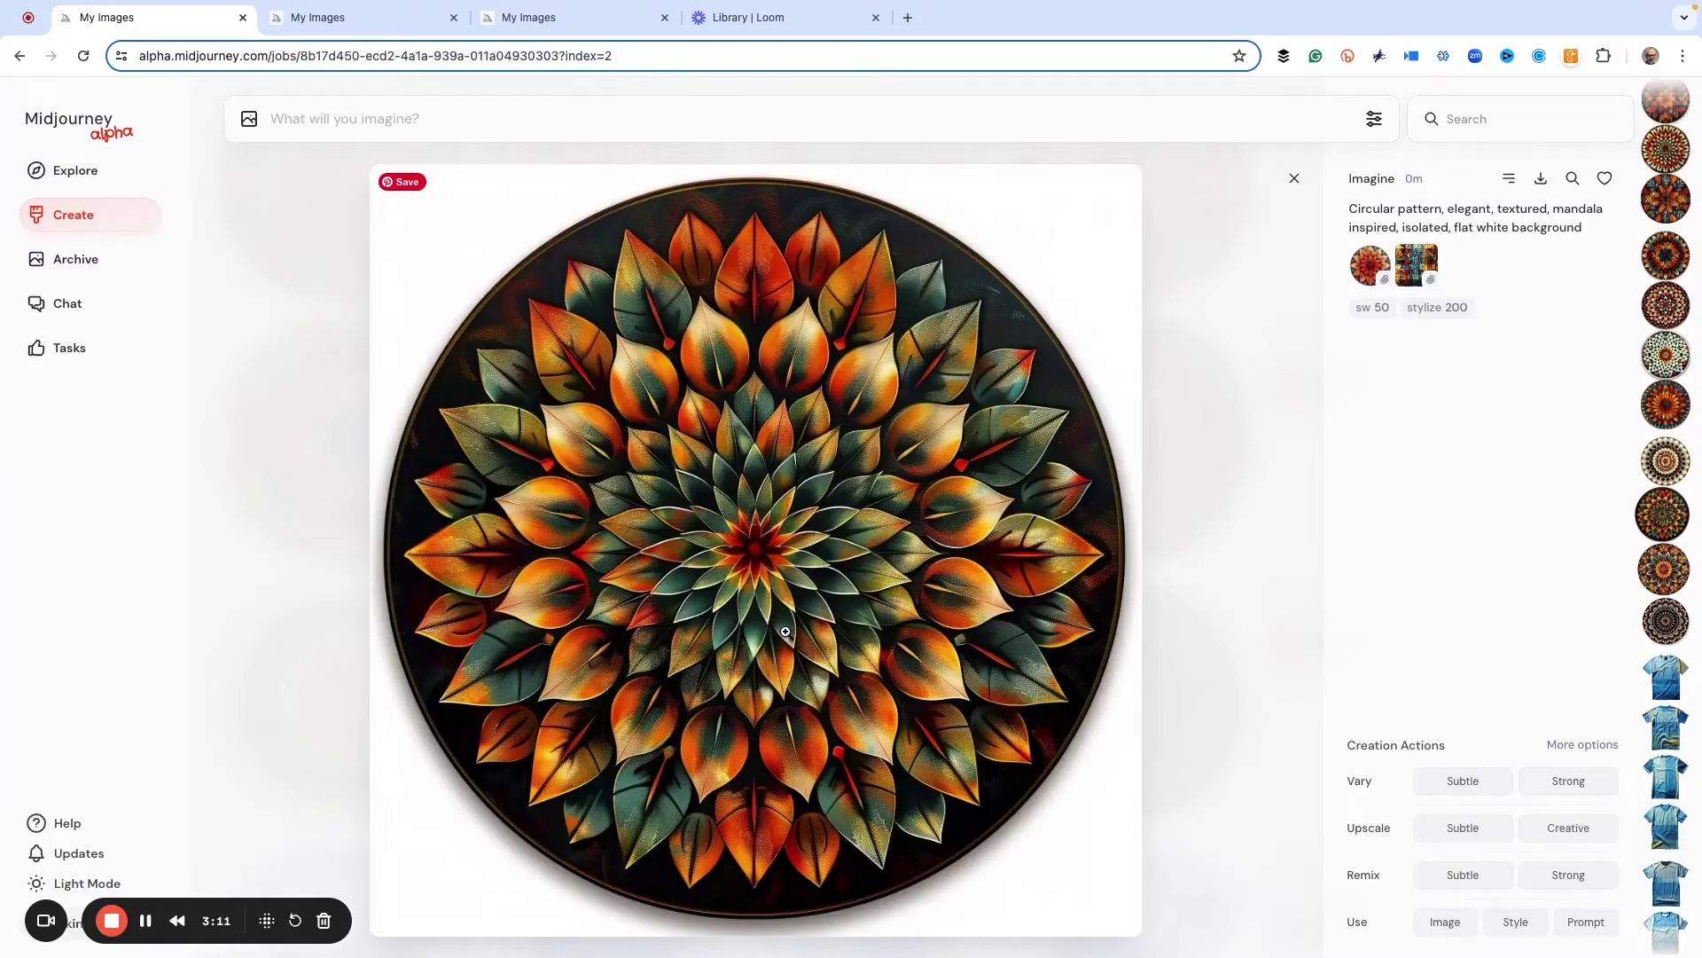
key("Up")
key("Up")
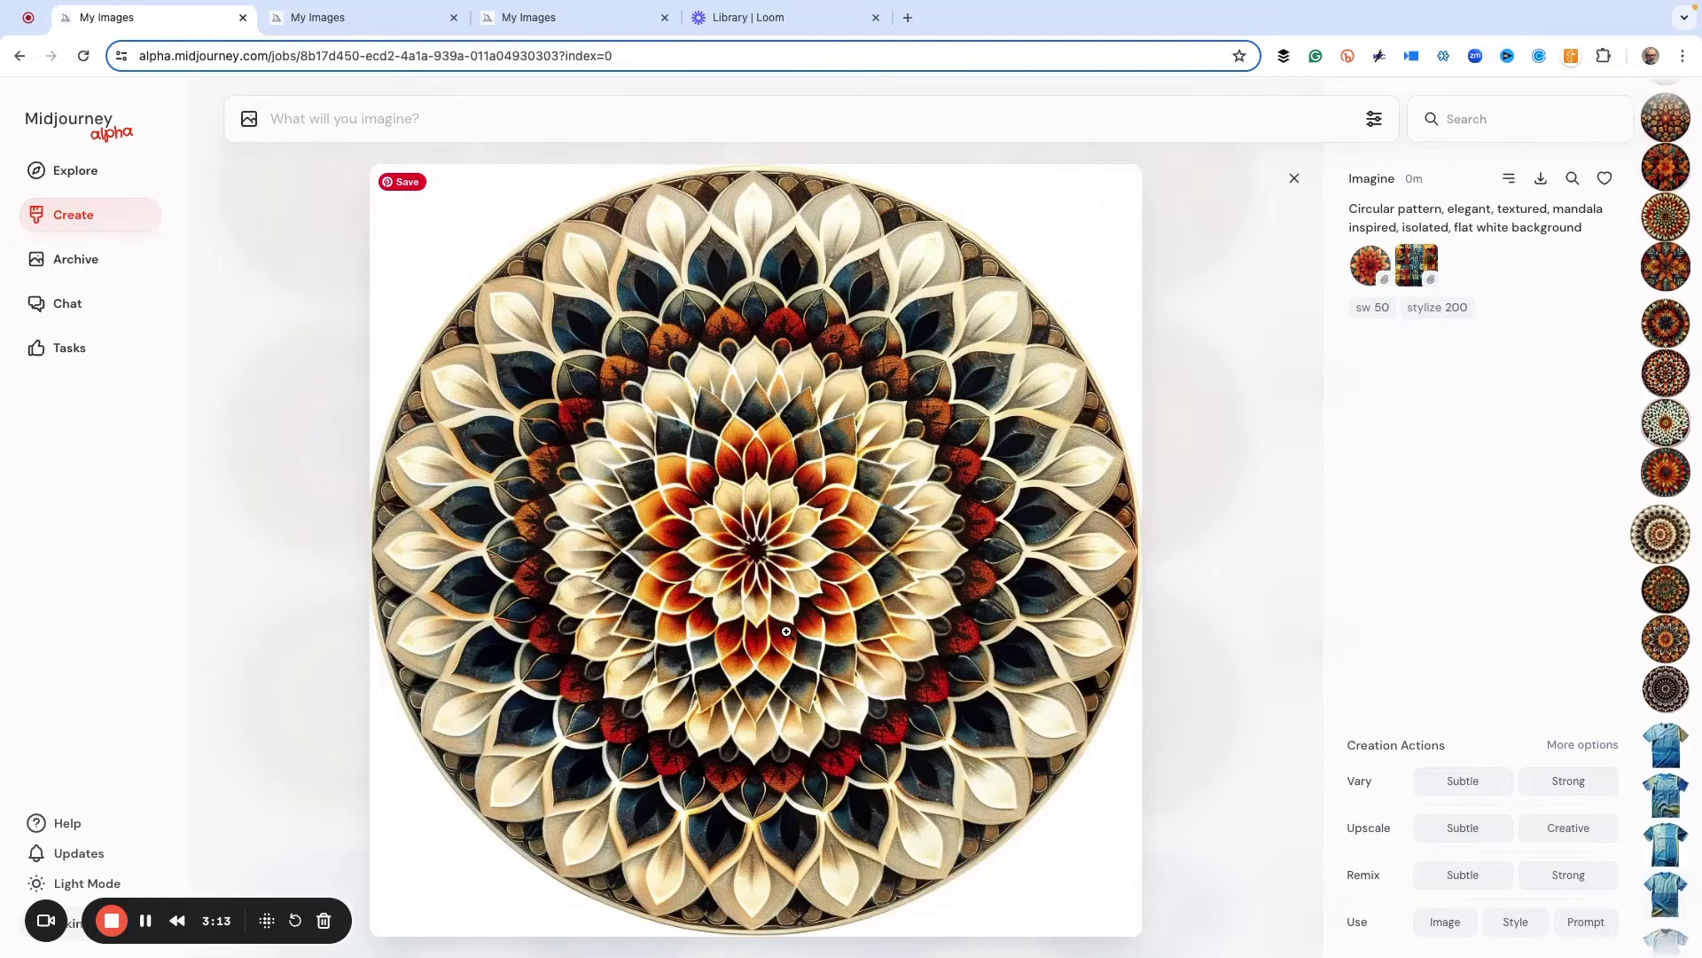
key("Up")
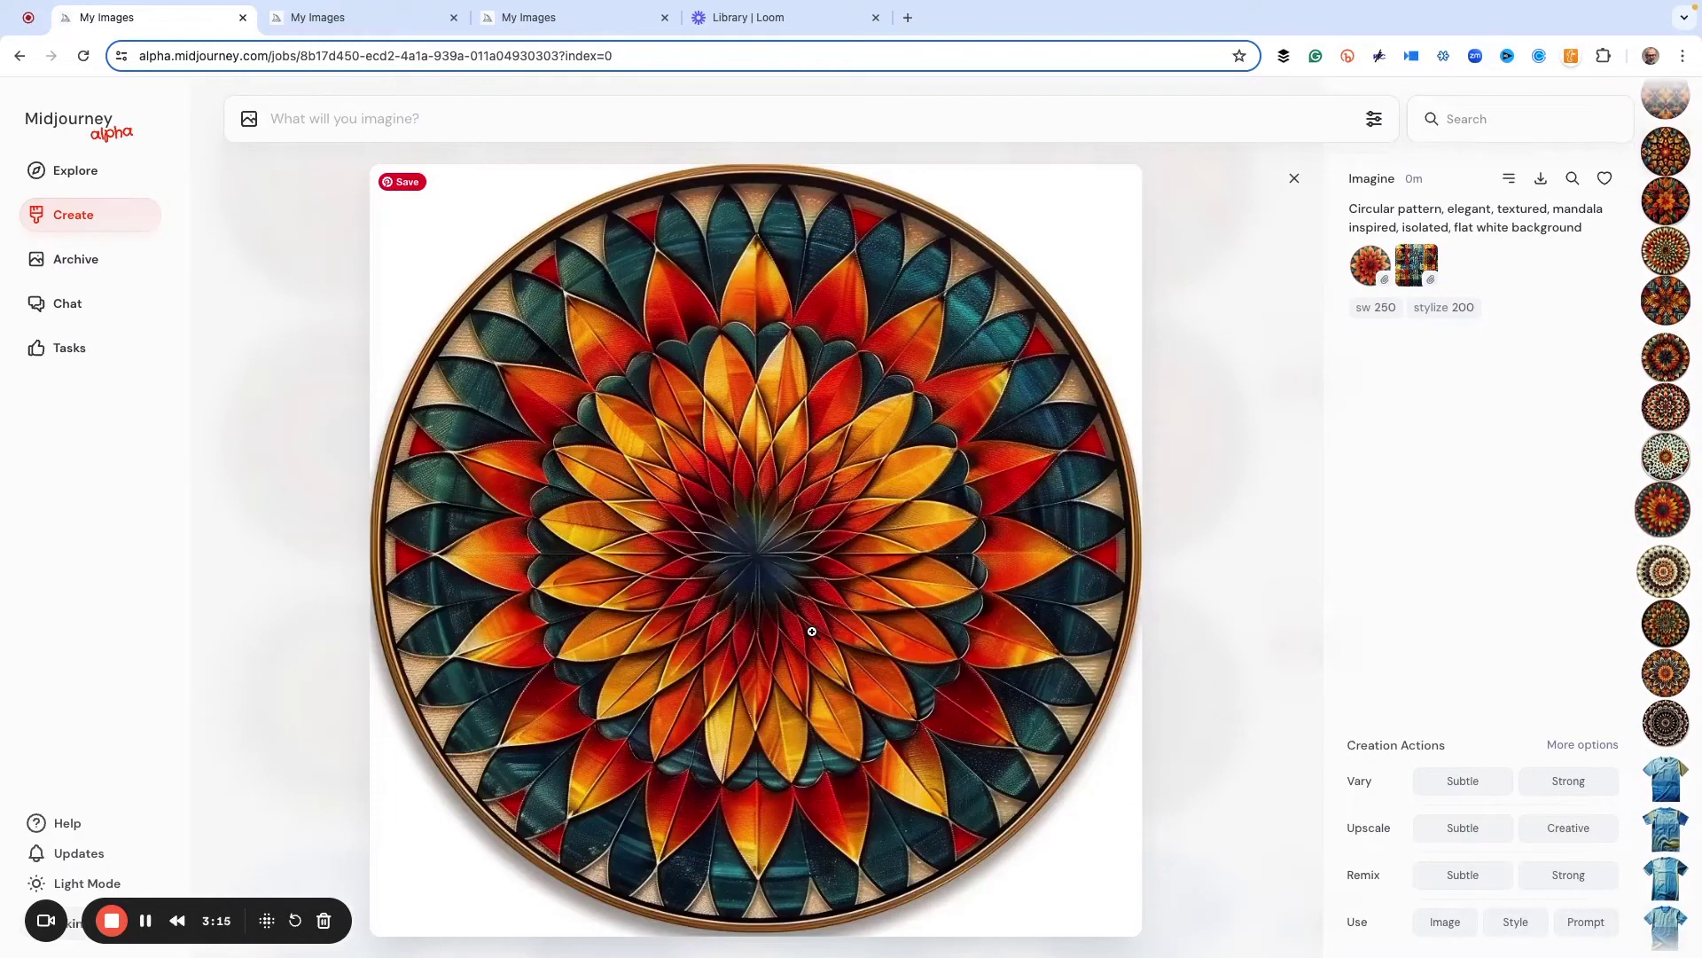
key("Up")
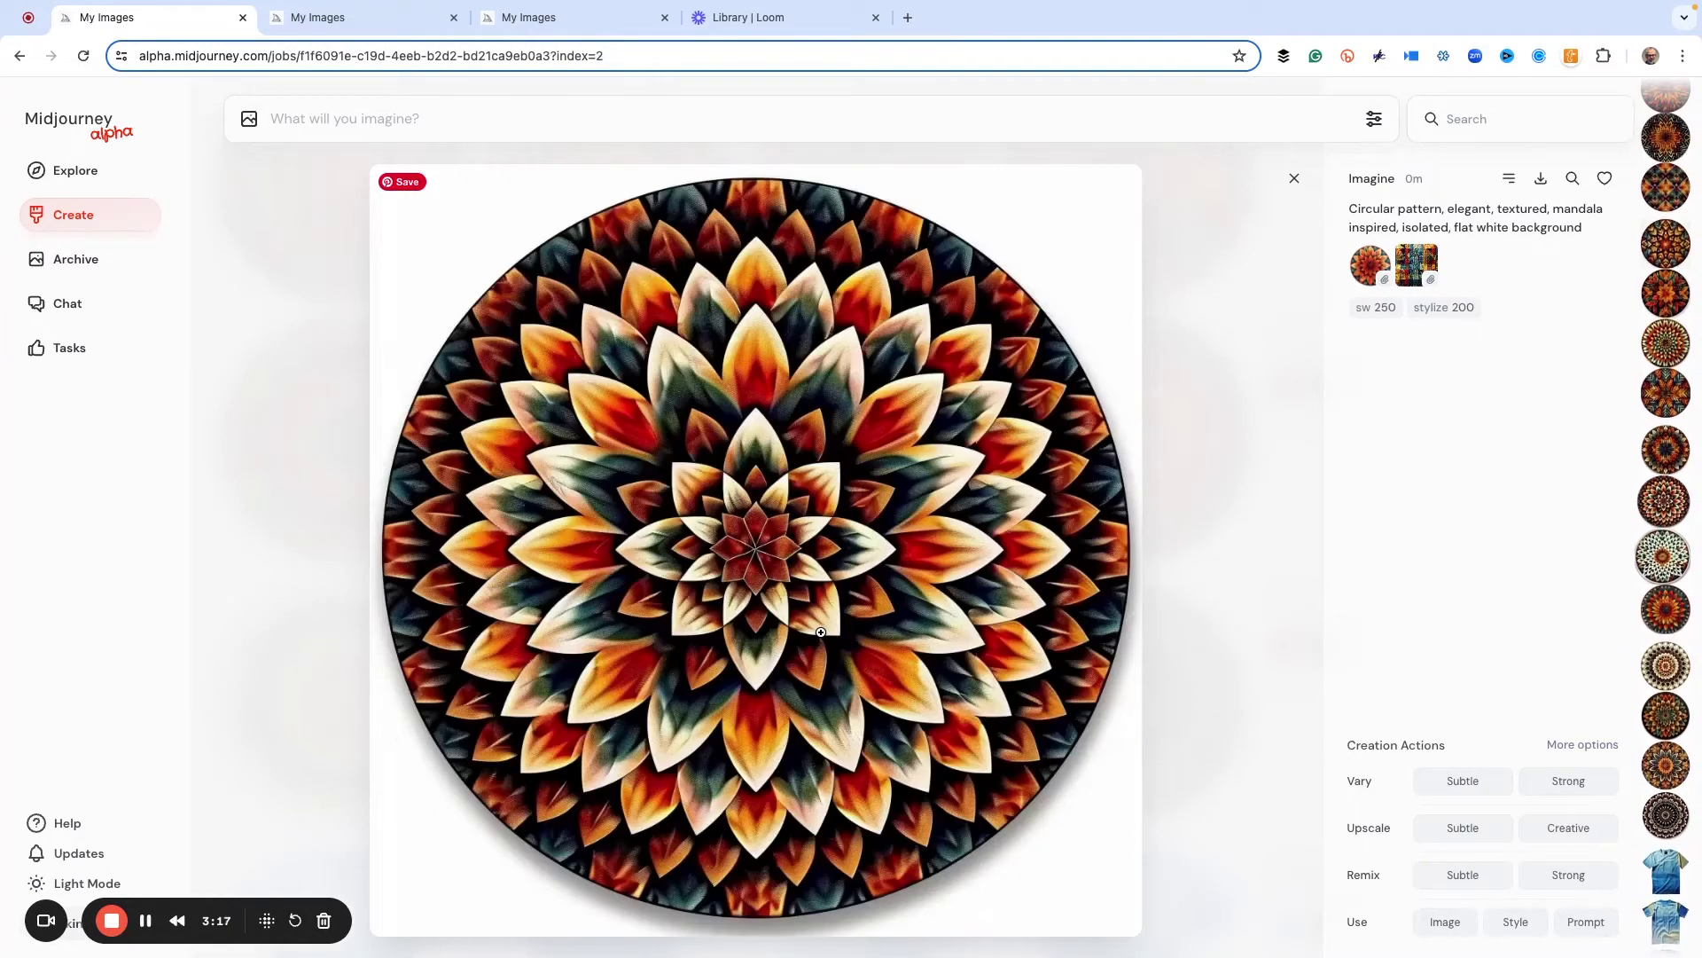
key("Up")
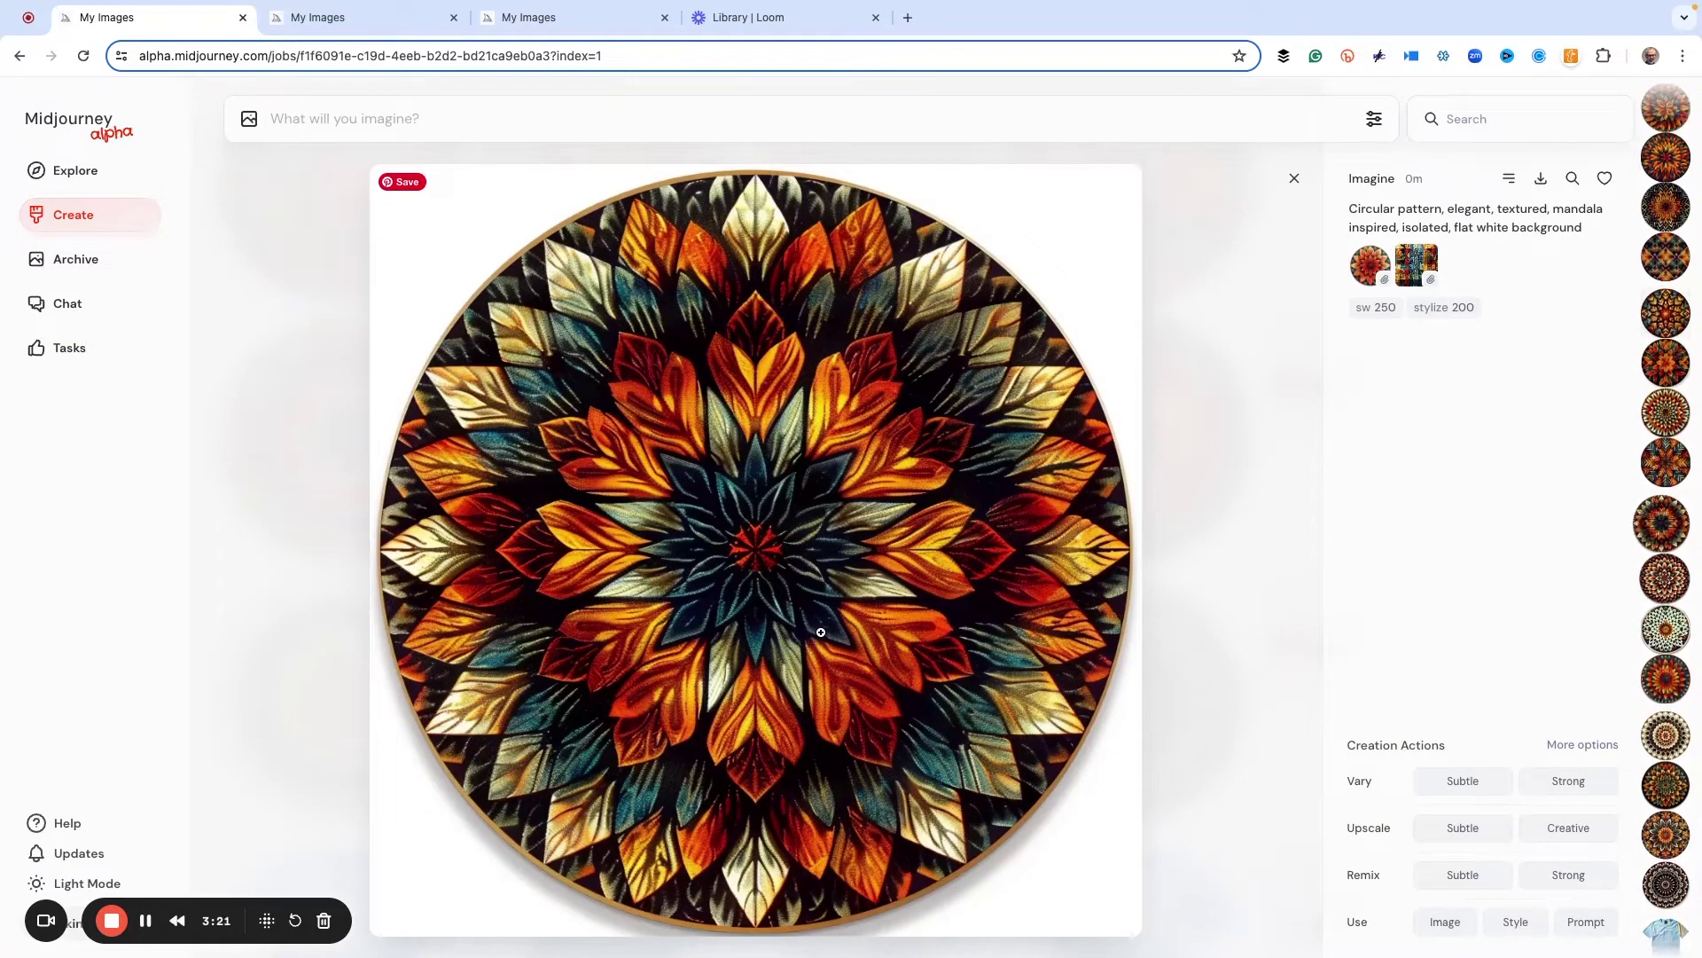
key("Up")
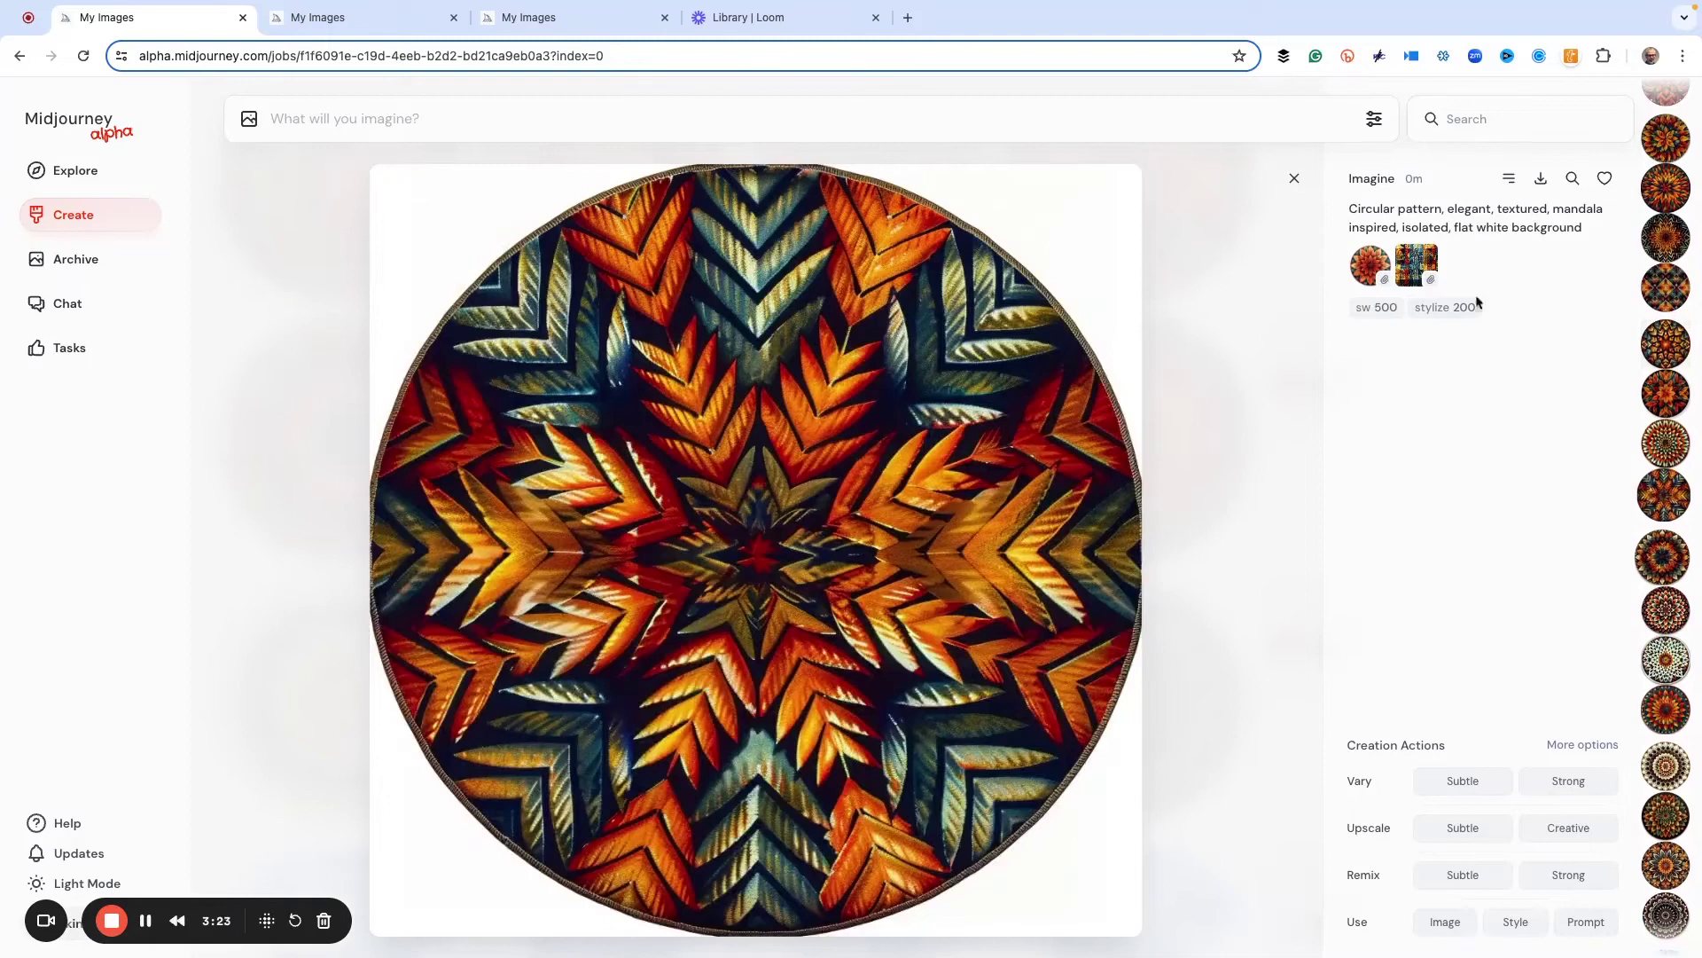
left_click_drag(1381, 307, 745, 445)
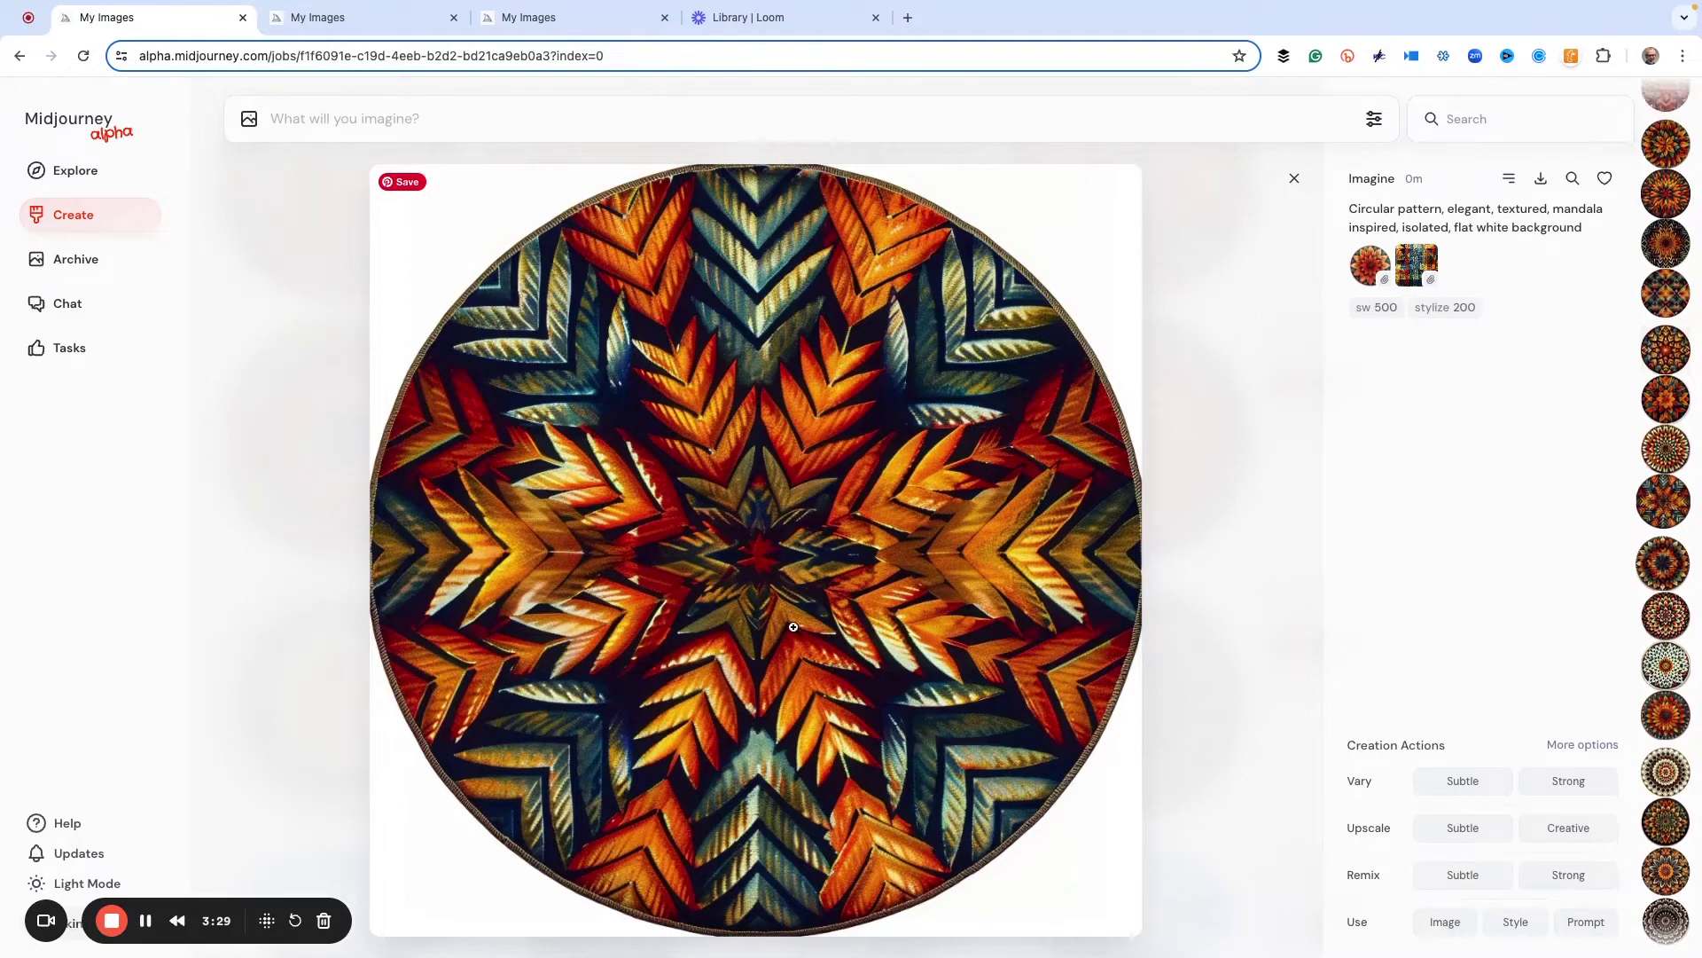
- Review the sw 500, 750 and 1000 mandalas, then return to the results grid
key("Down")
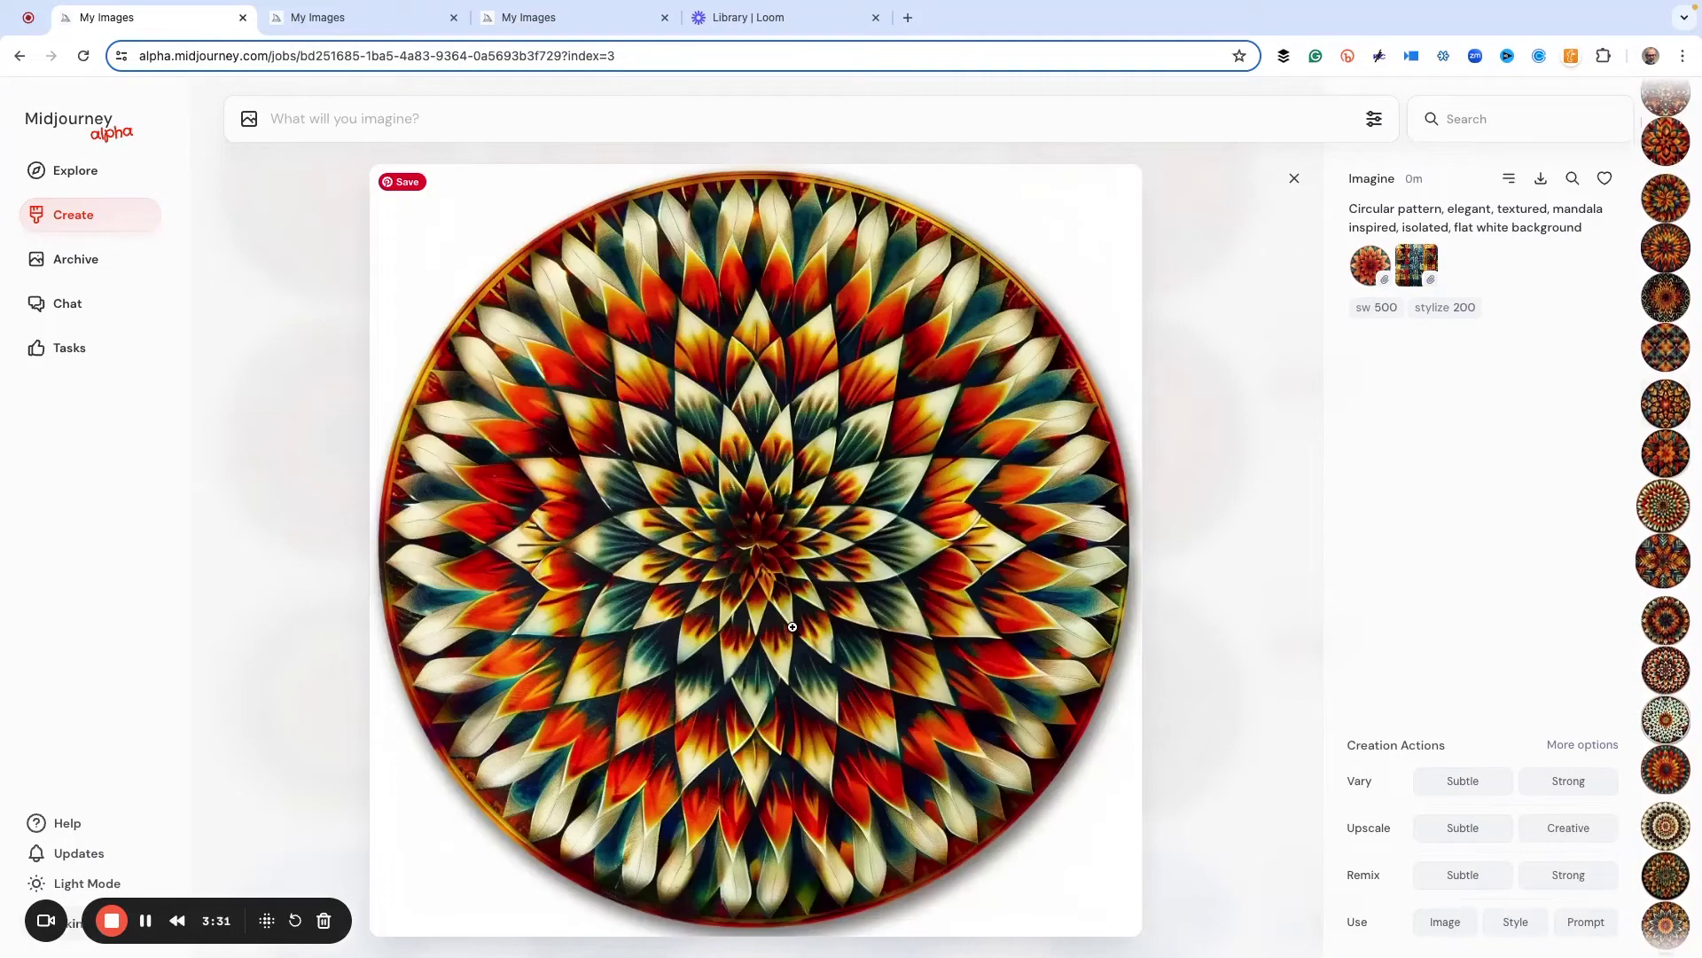
key("Up")
key("Up")
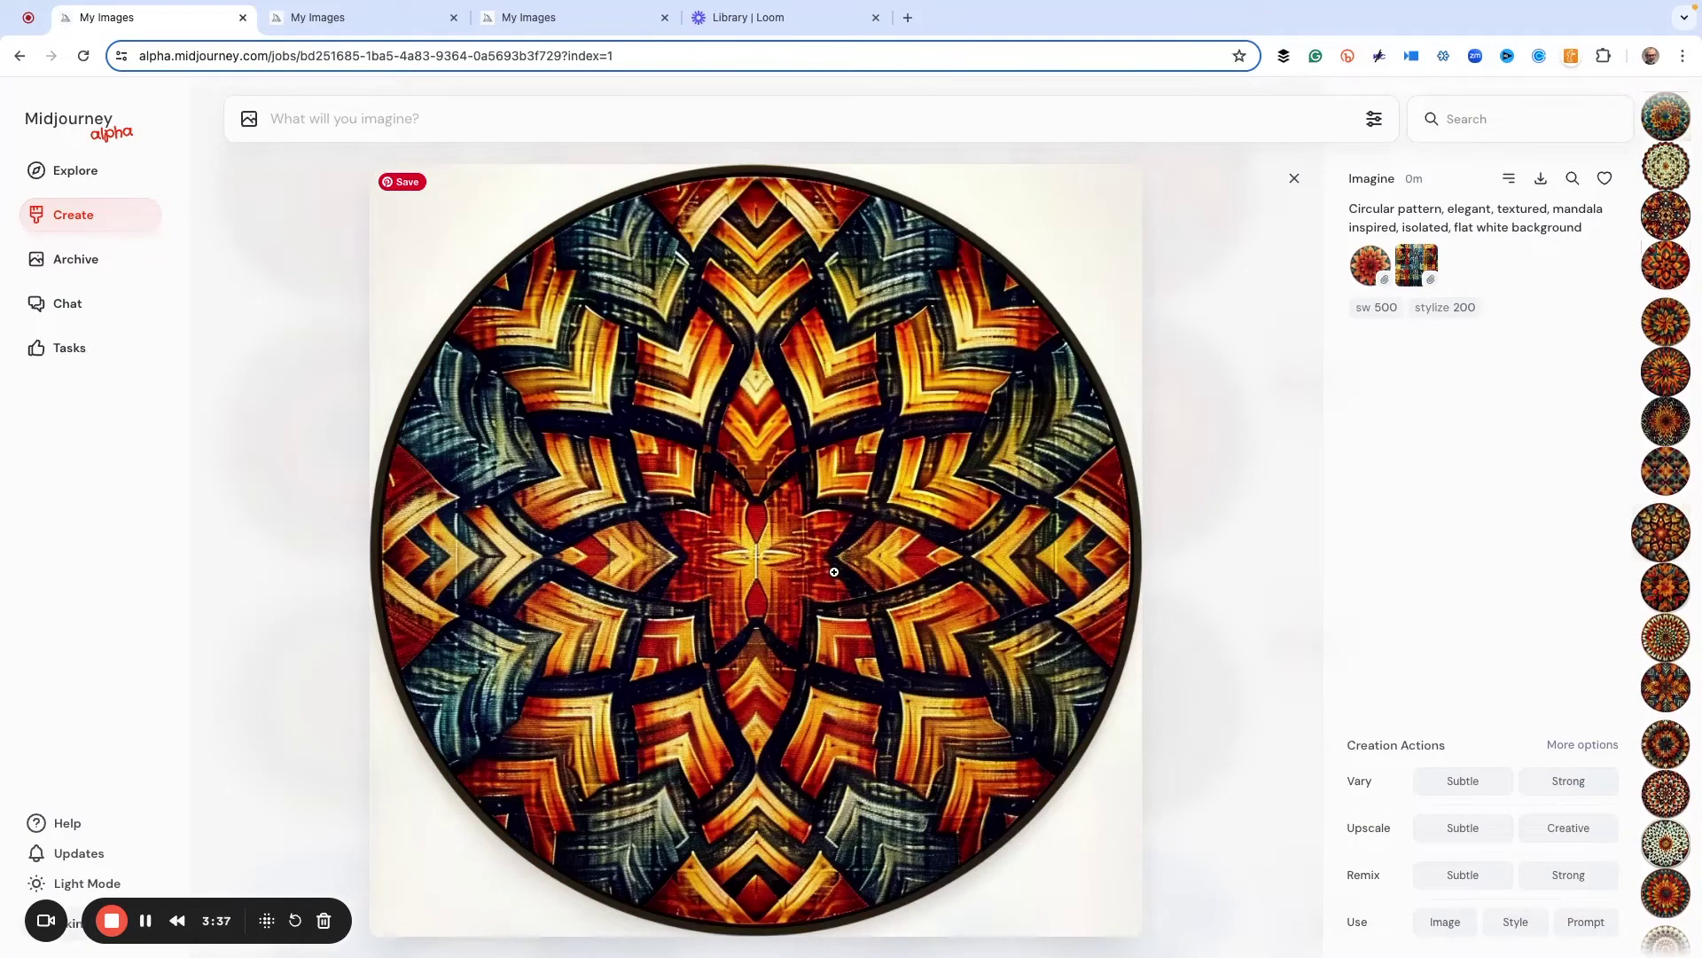
key("Up")
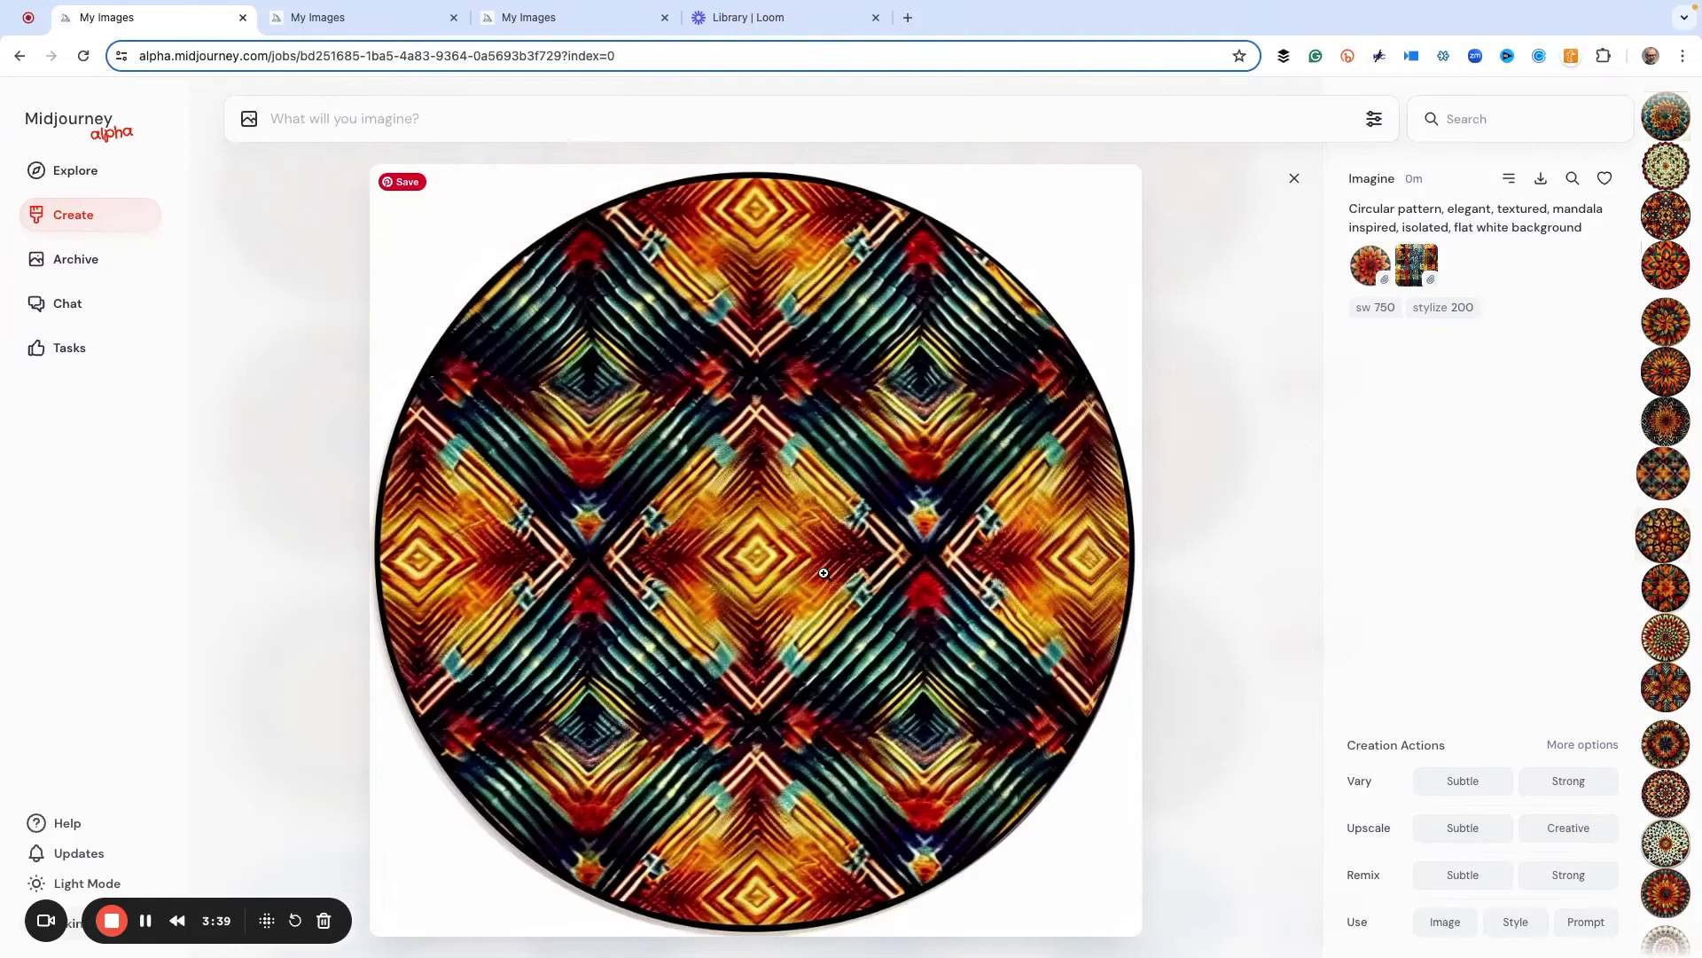
key("Up")
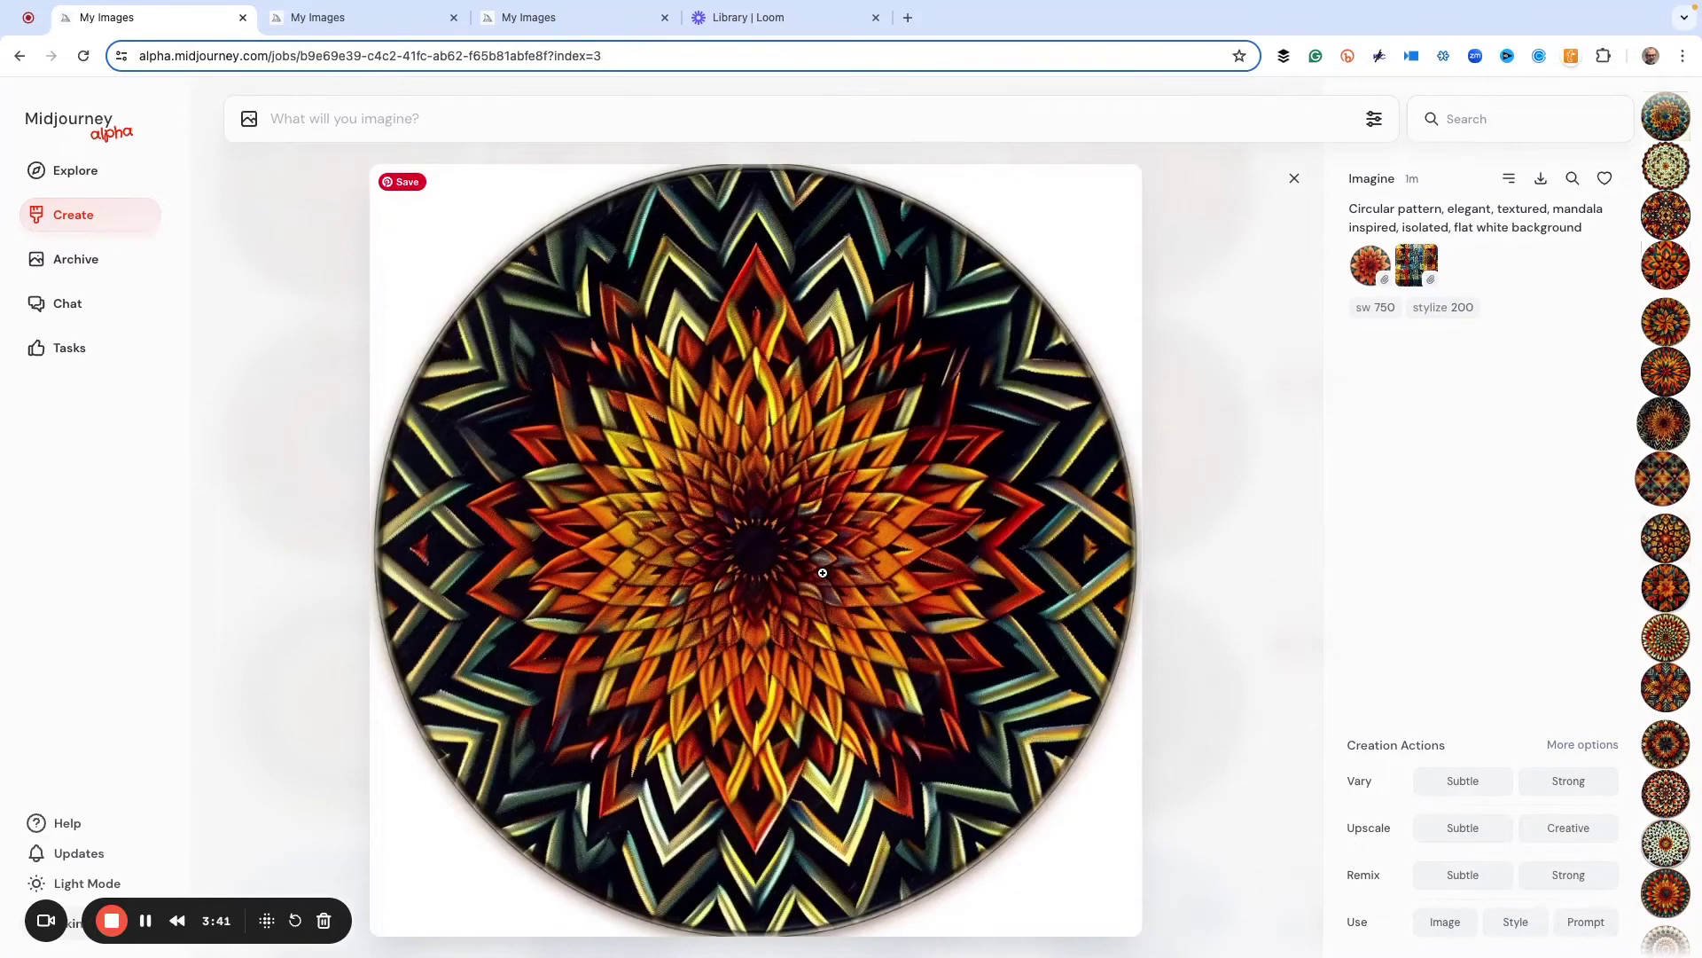
key("Up")
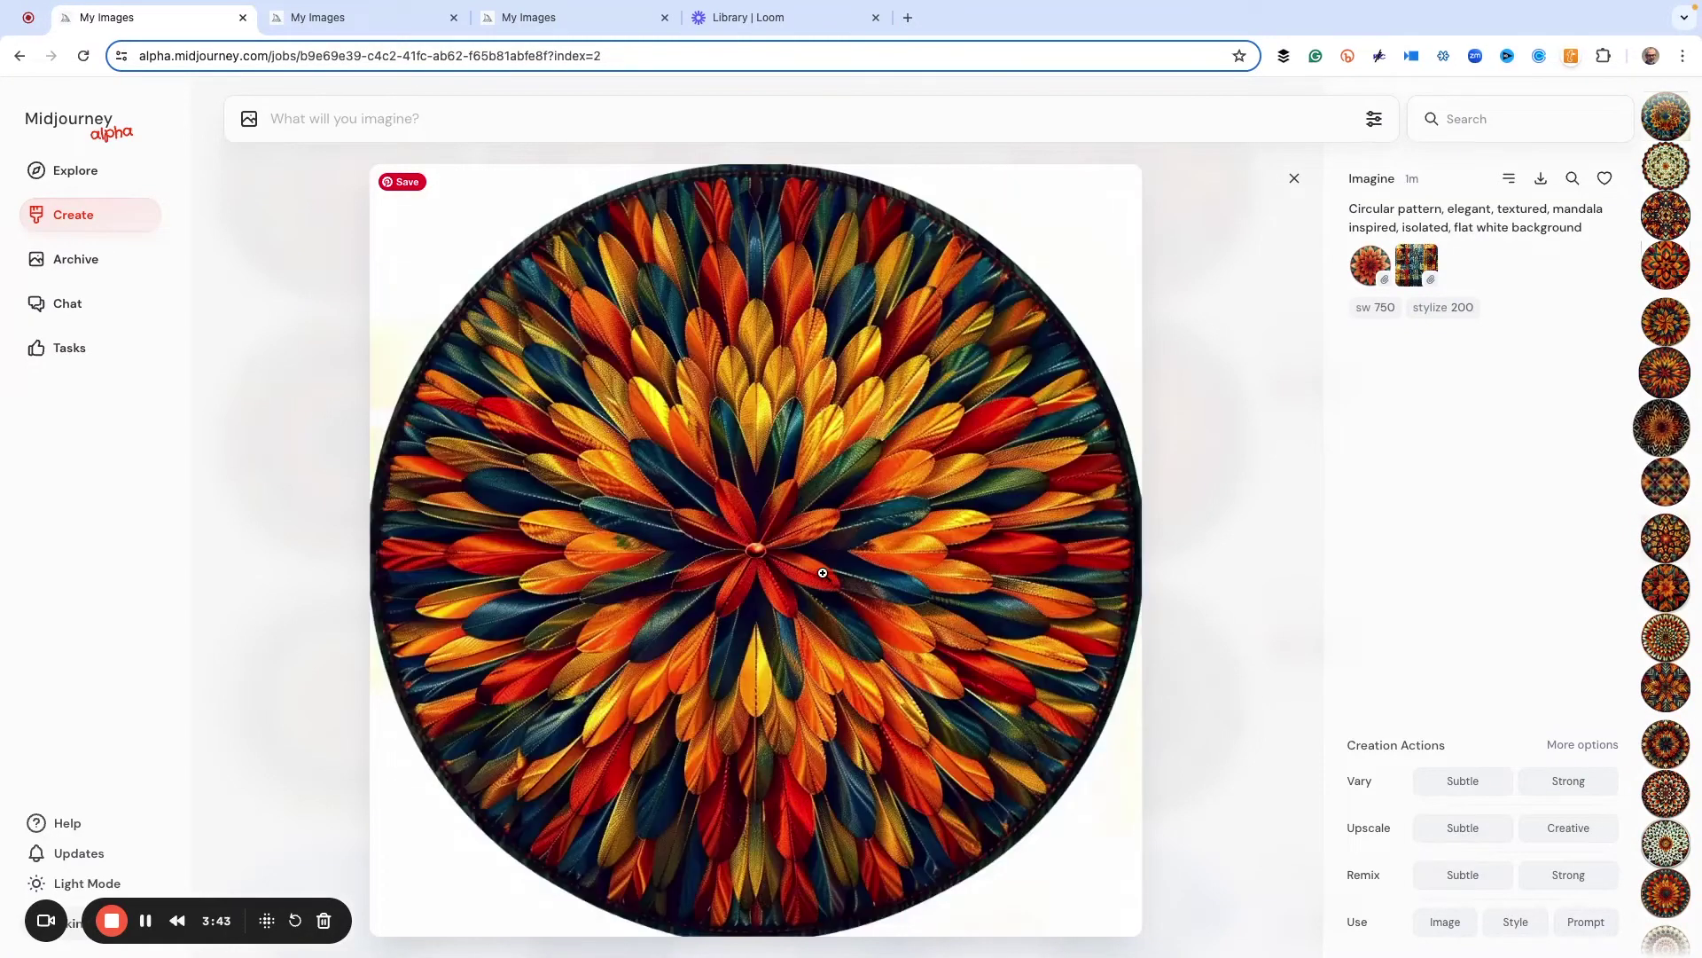
key("Up")
key("Up")
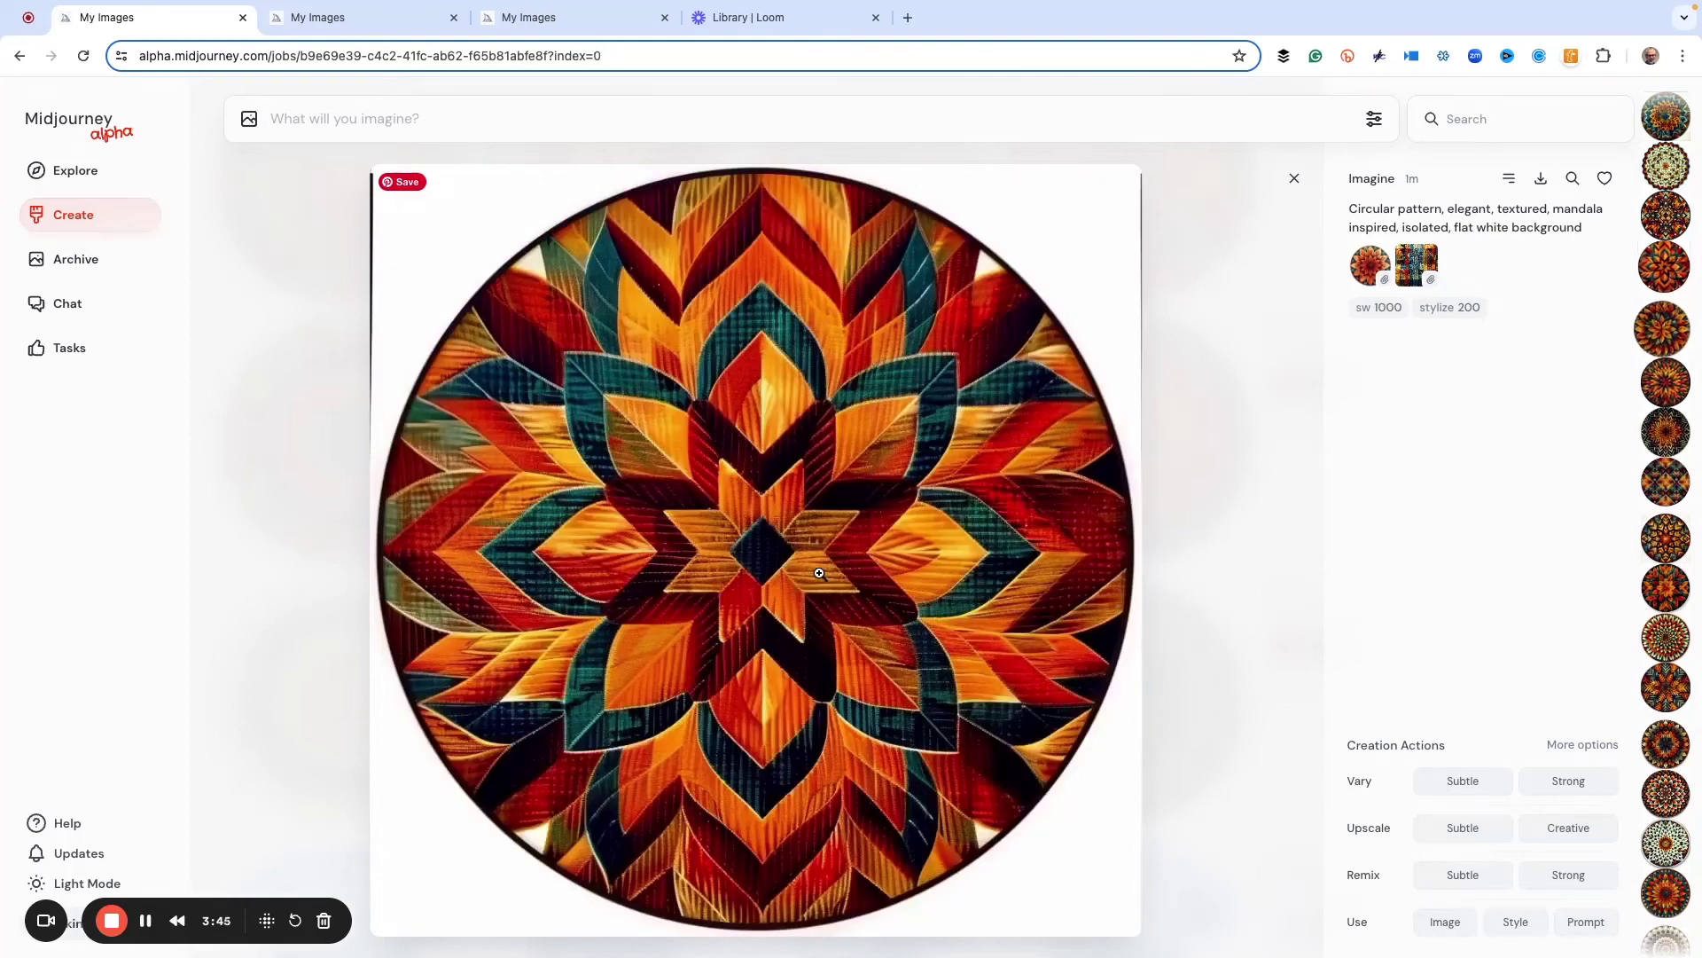
key("Up")
key("Up")
key("Up")
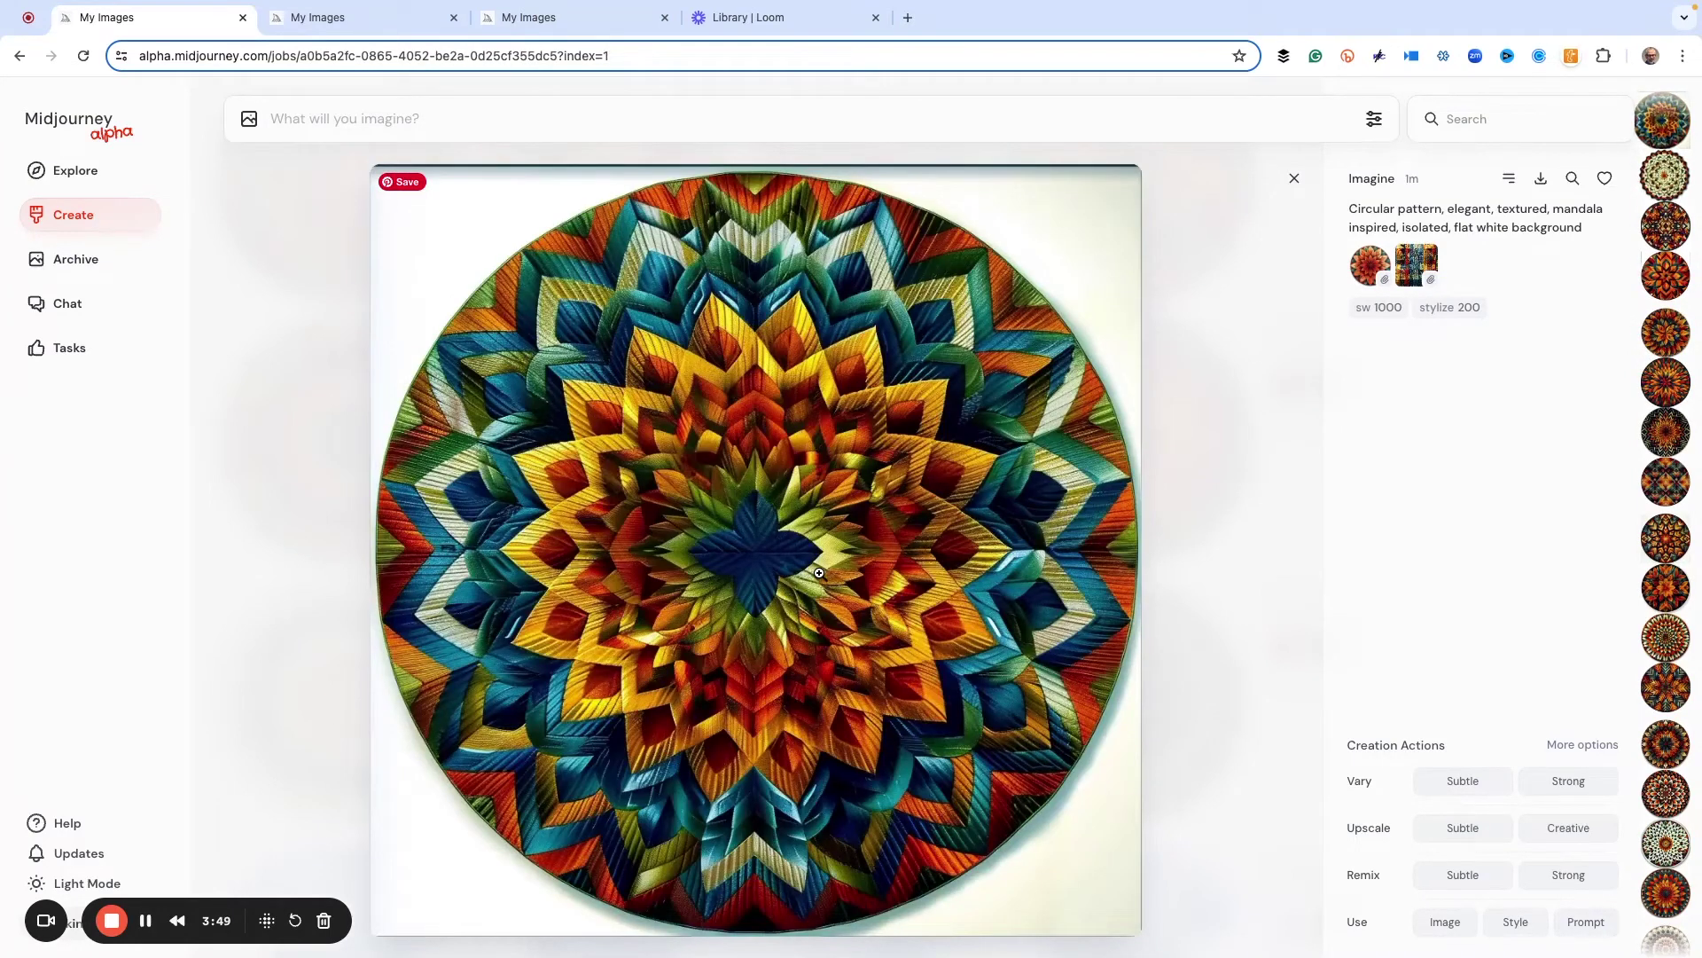
key("Up")
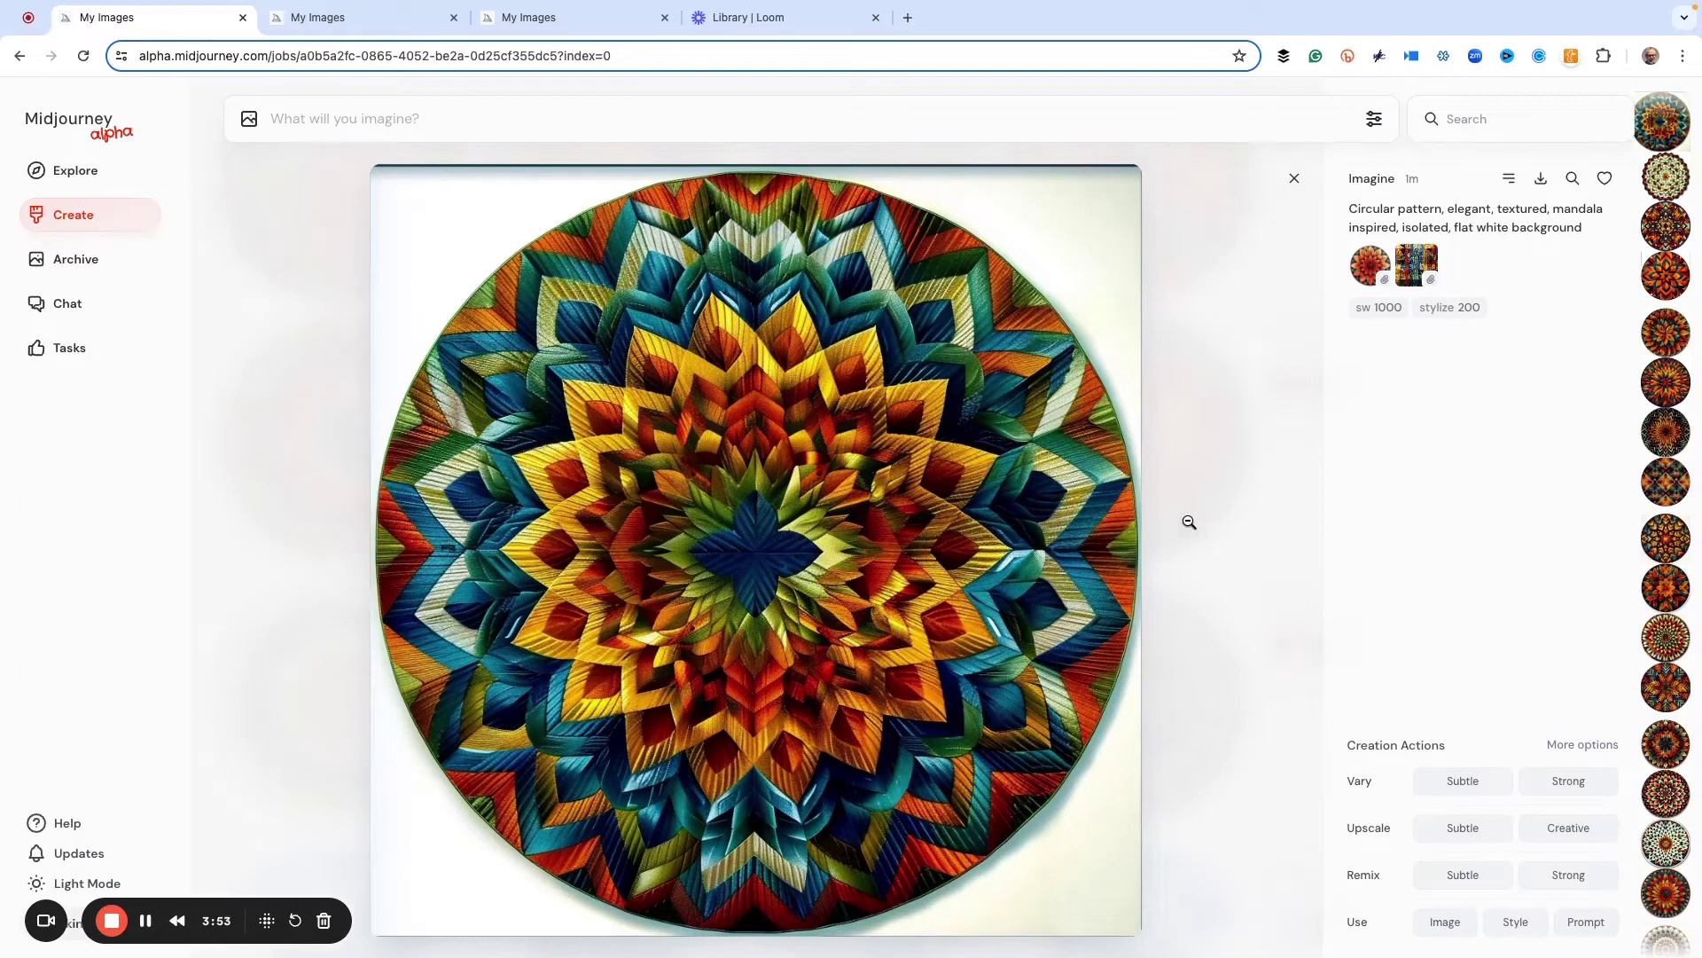
key("Escape")
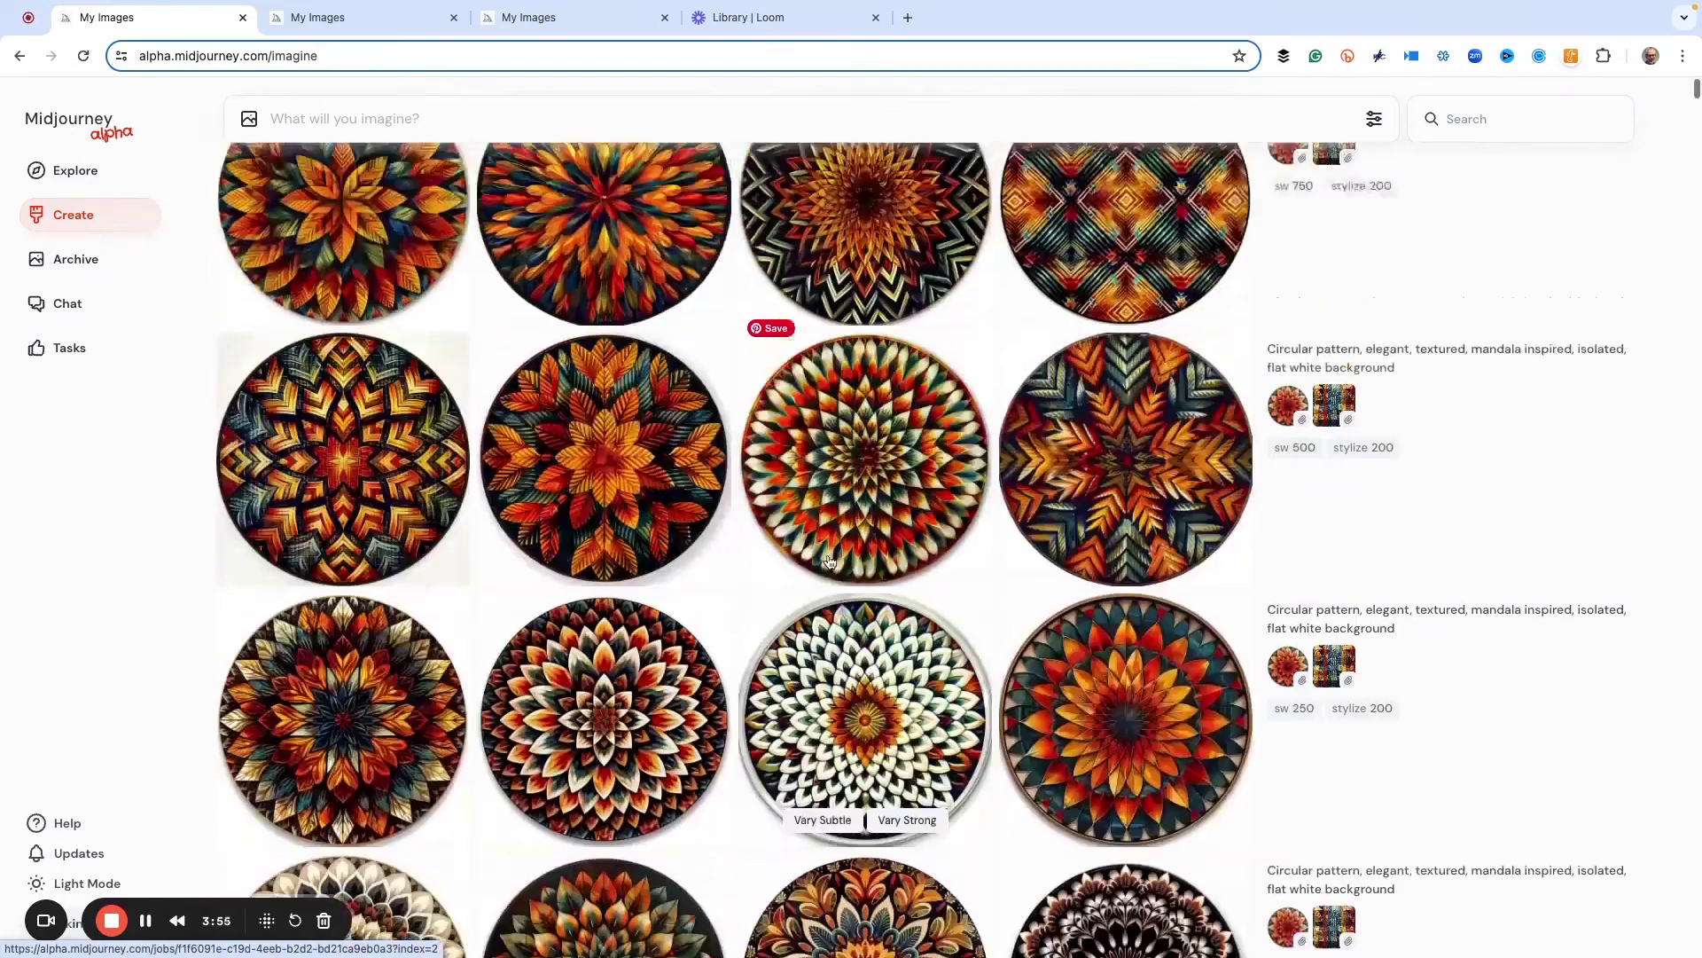
- Open an sw 500 mandala full-size and move to the set's orange leaf design
scroll(829, 560, "up", 3)
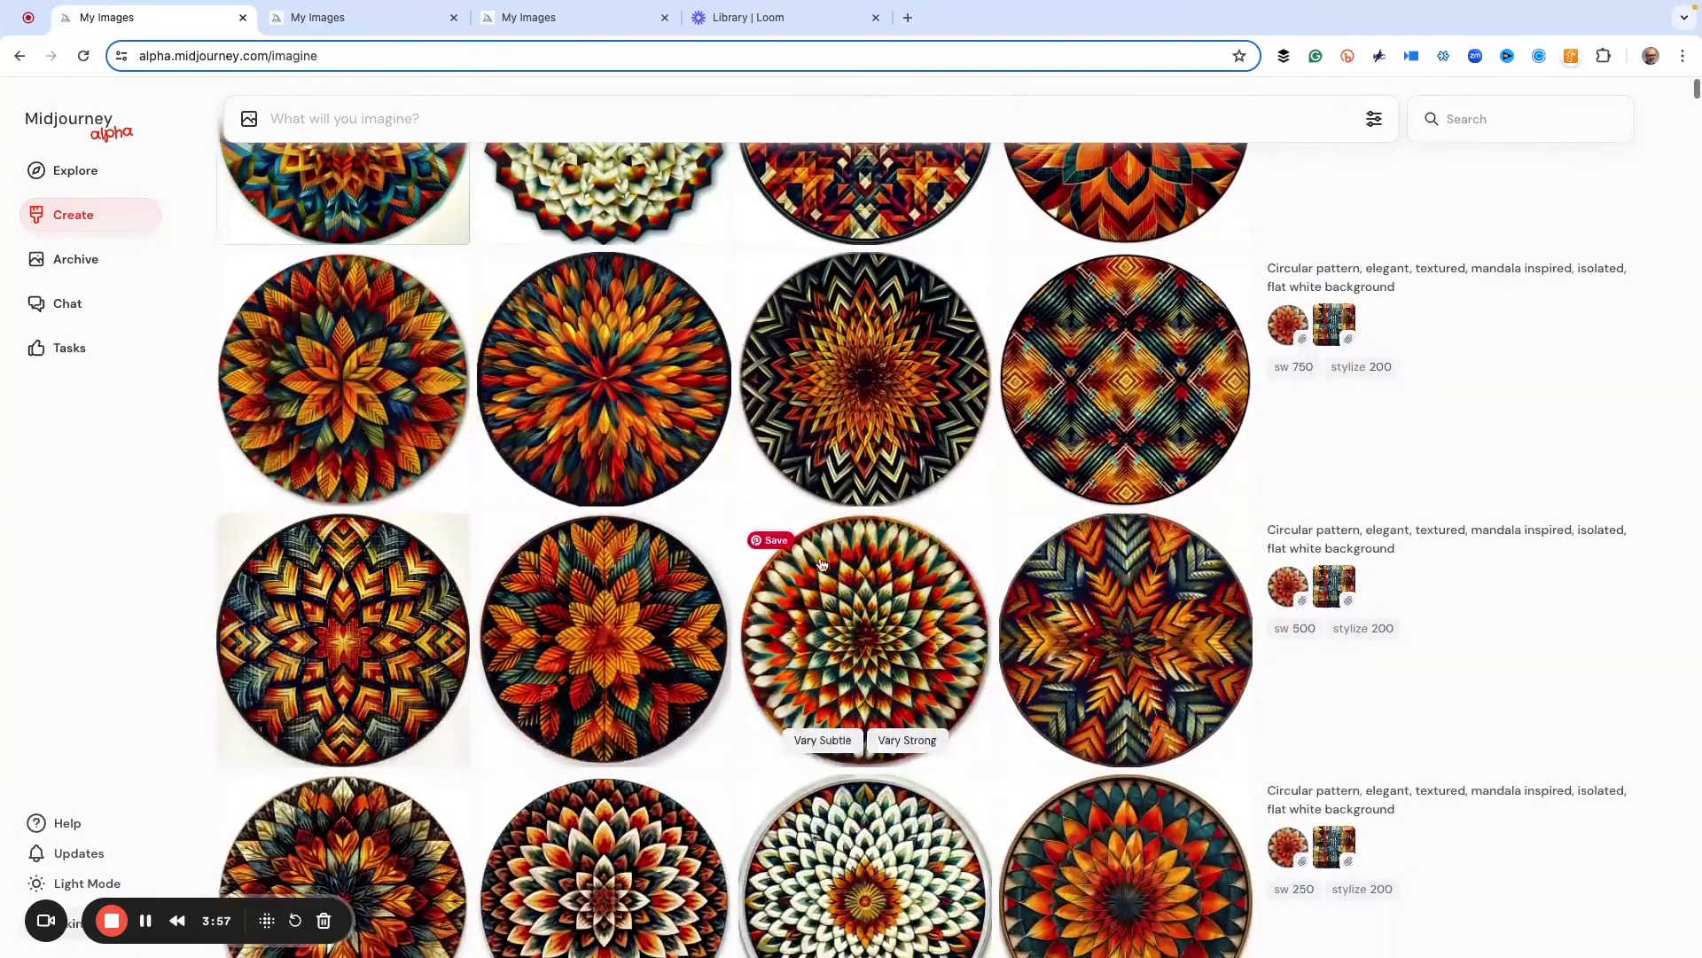
left_click(341, 637)
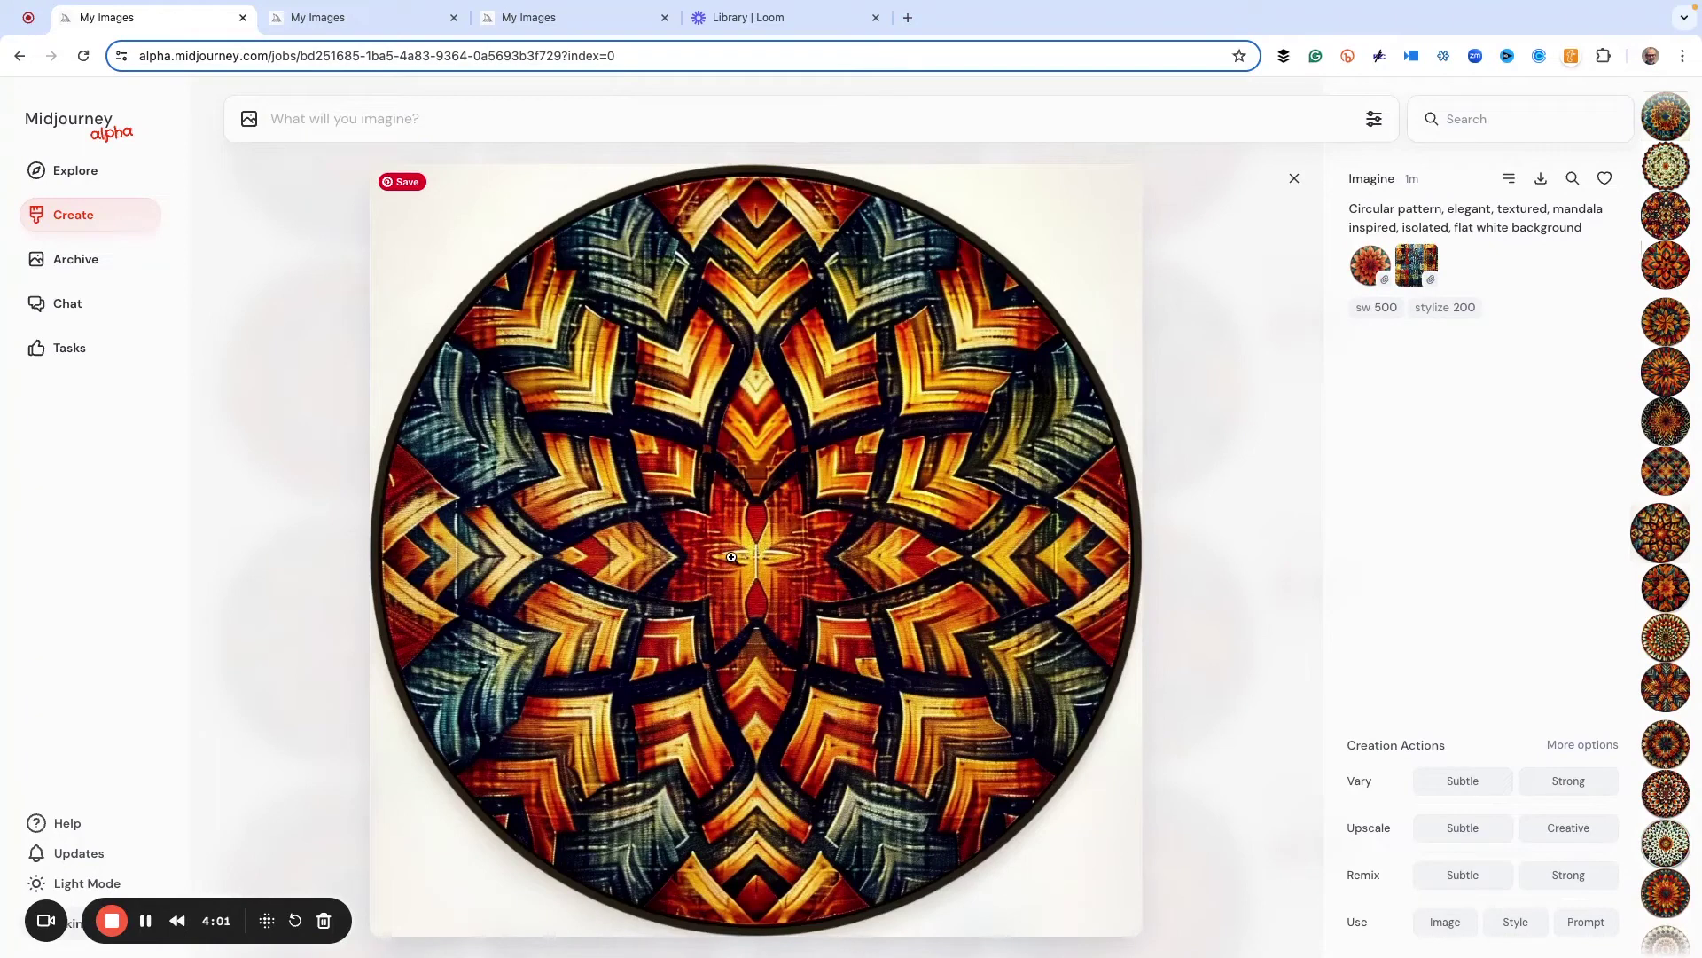
key("Down")
key("Up")
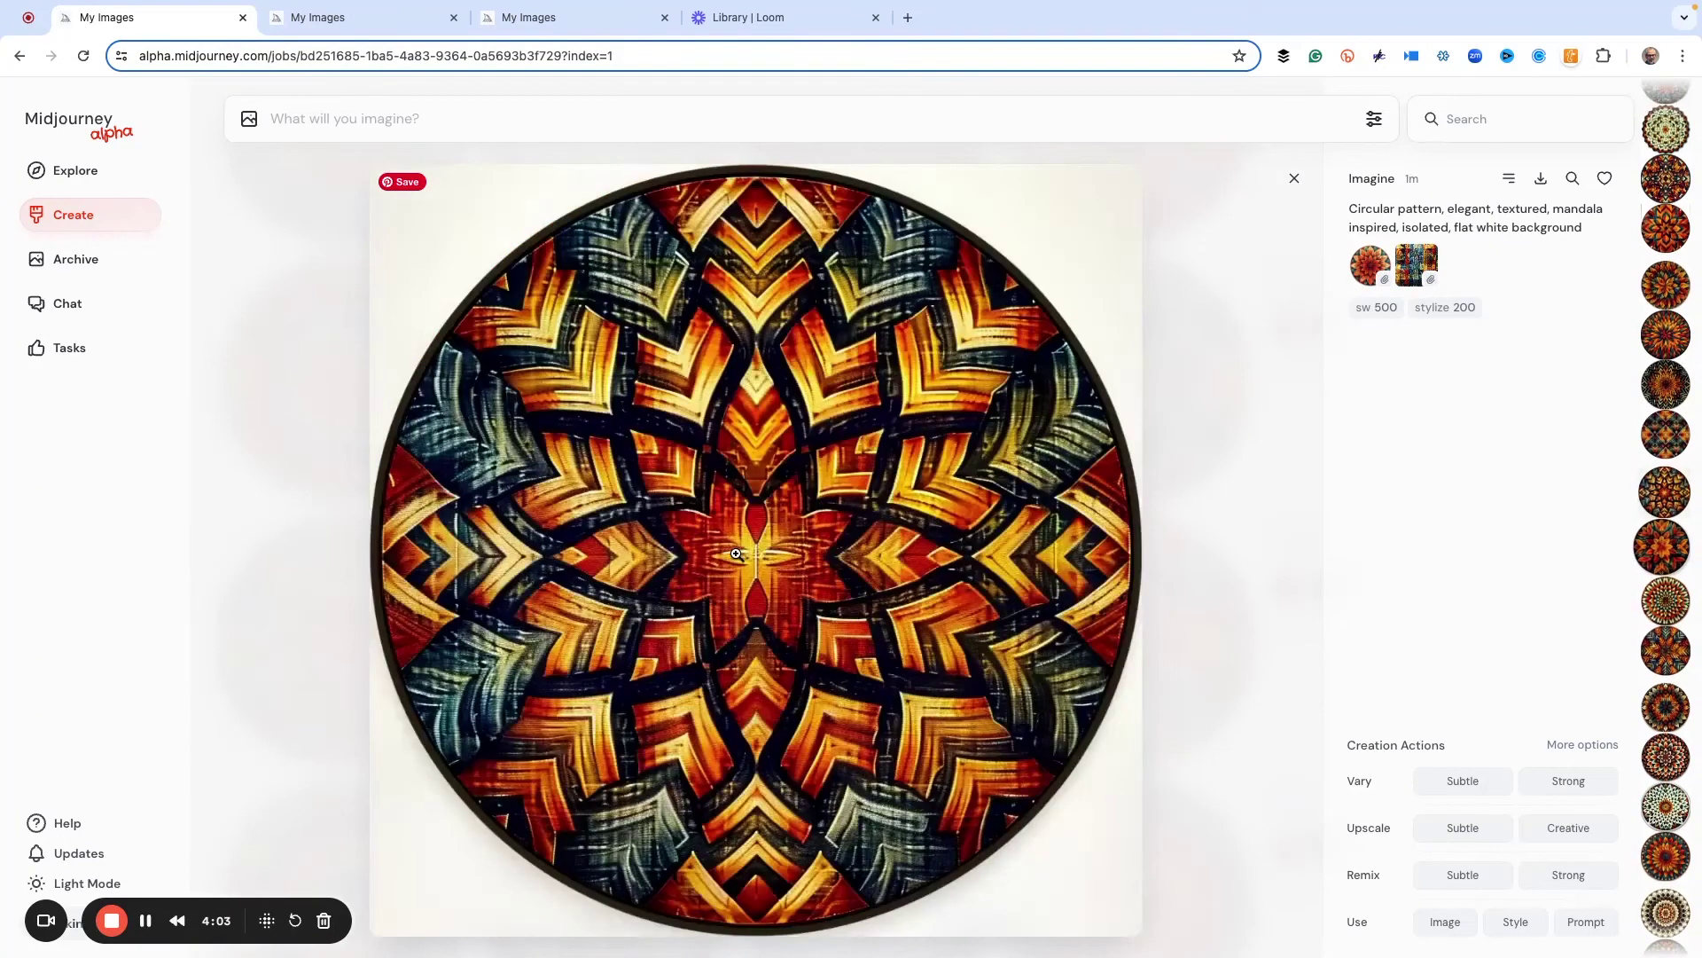
key("Right")
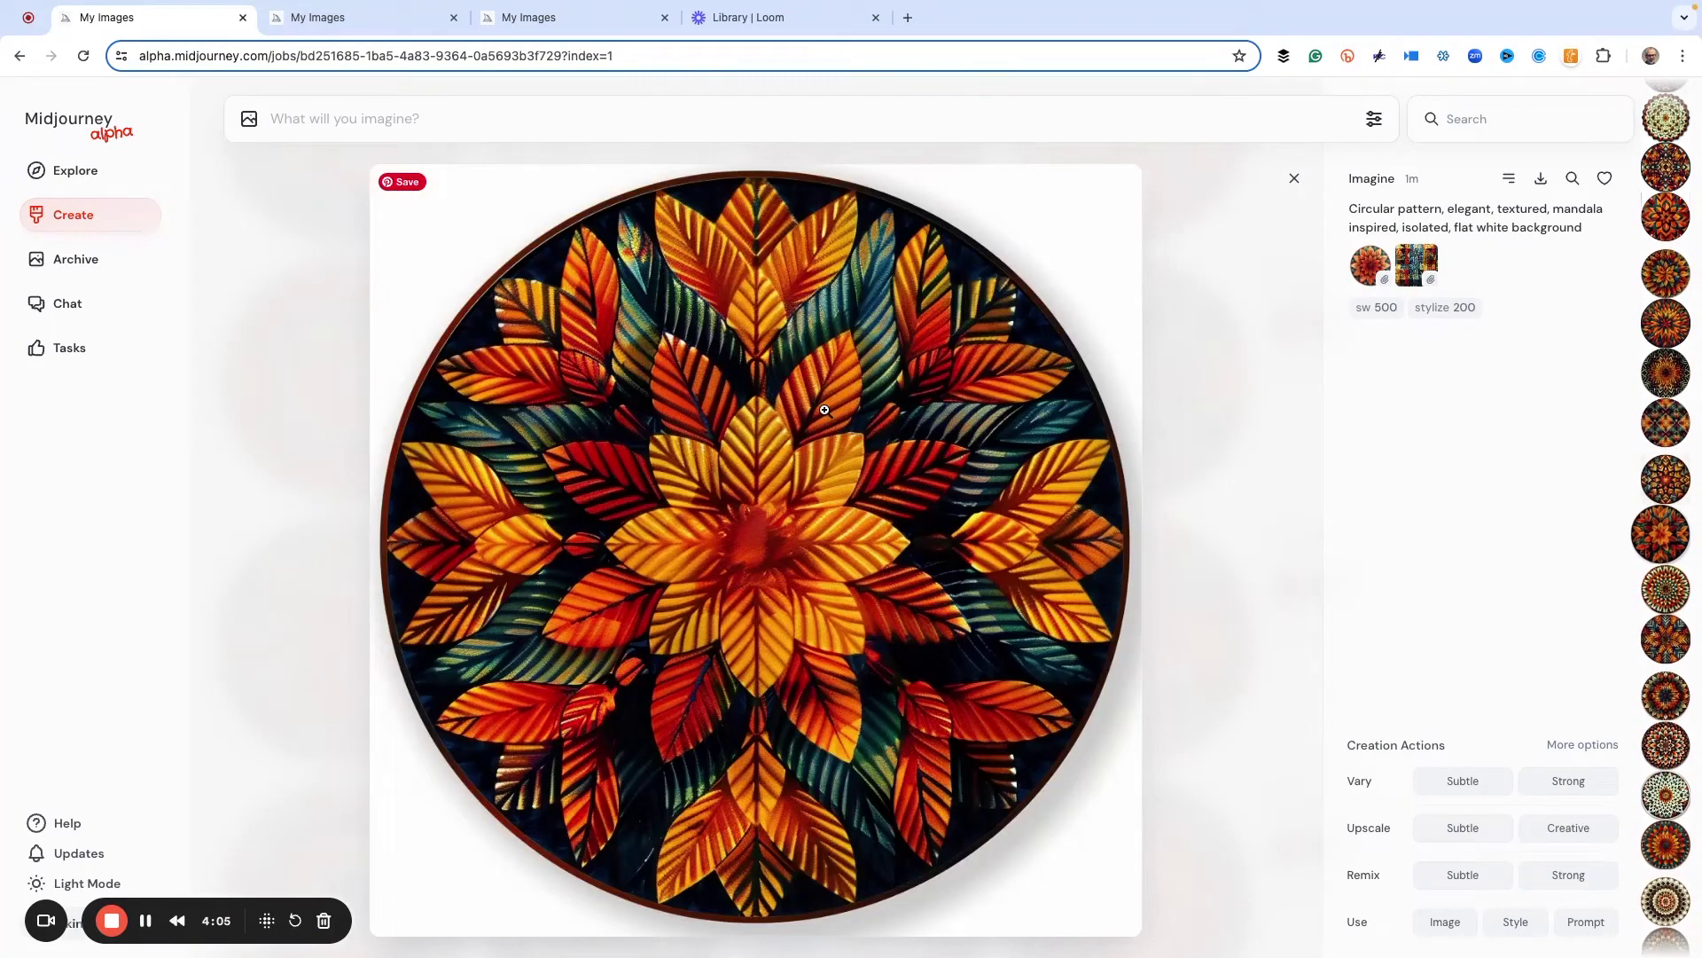